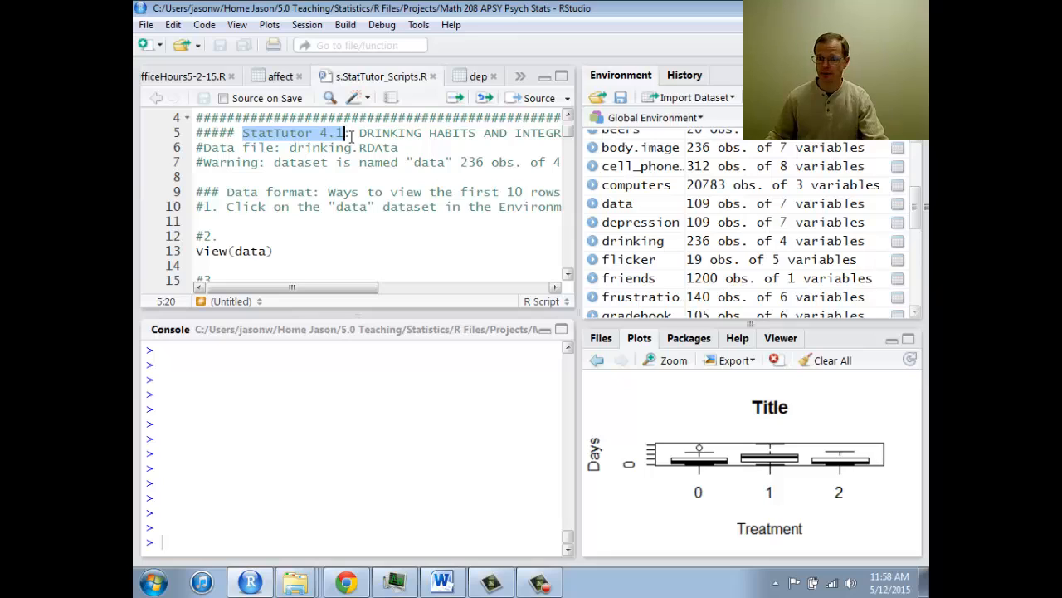
Try to load the drinking (2) R workspace from the Downloads folder into the environment.
left_click(352, 148)
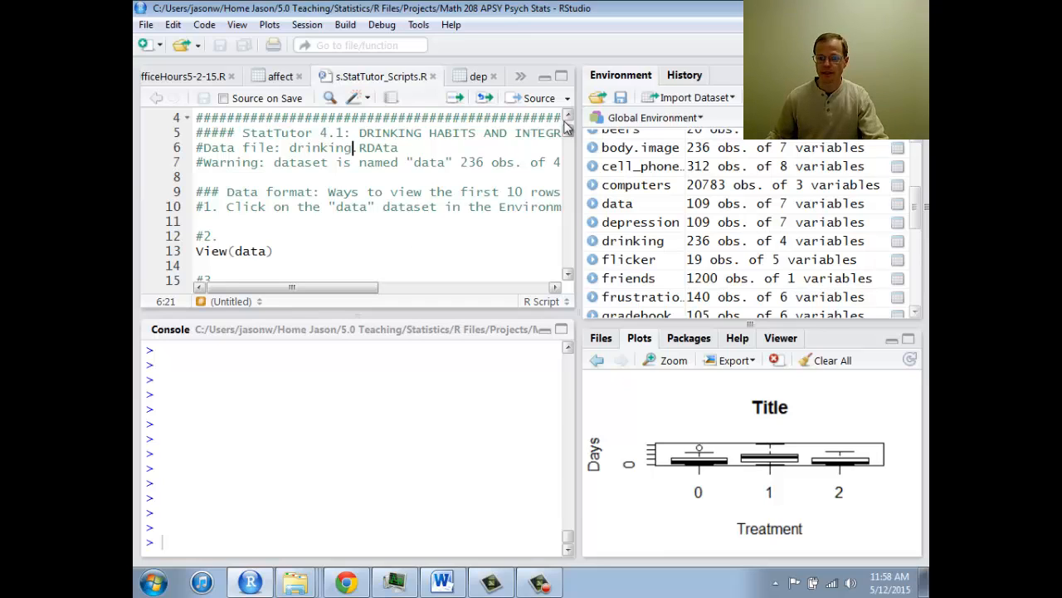
left_click(684, 99)
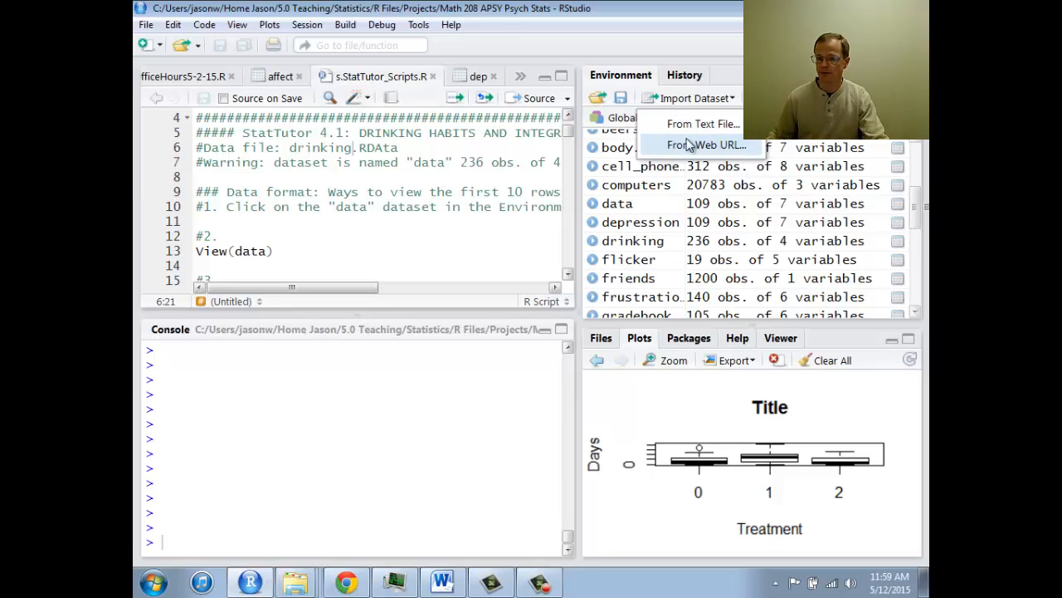
left_click(598, 99)
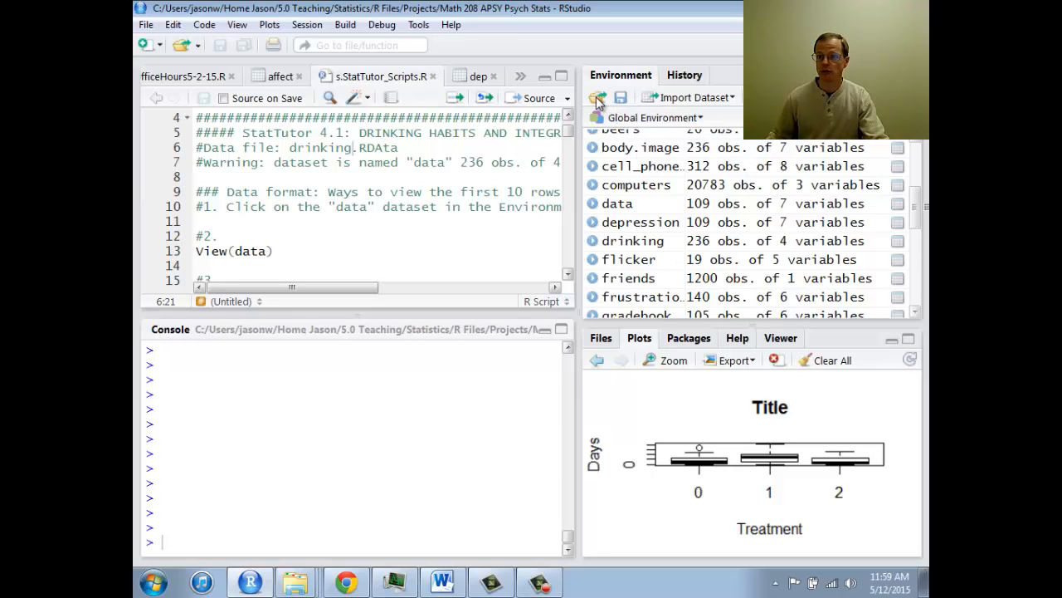
left_click(597, 99)
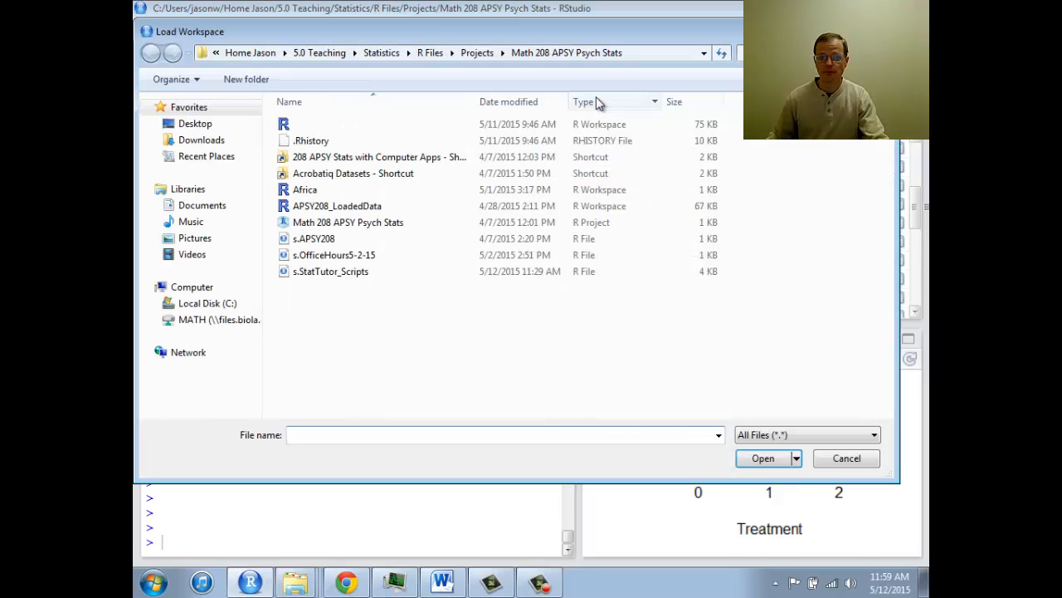
left_click(201, 141)
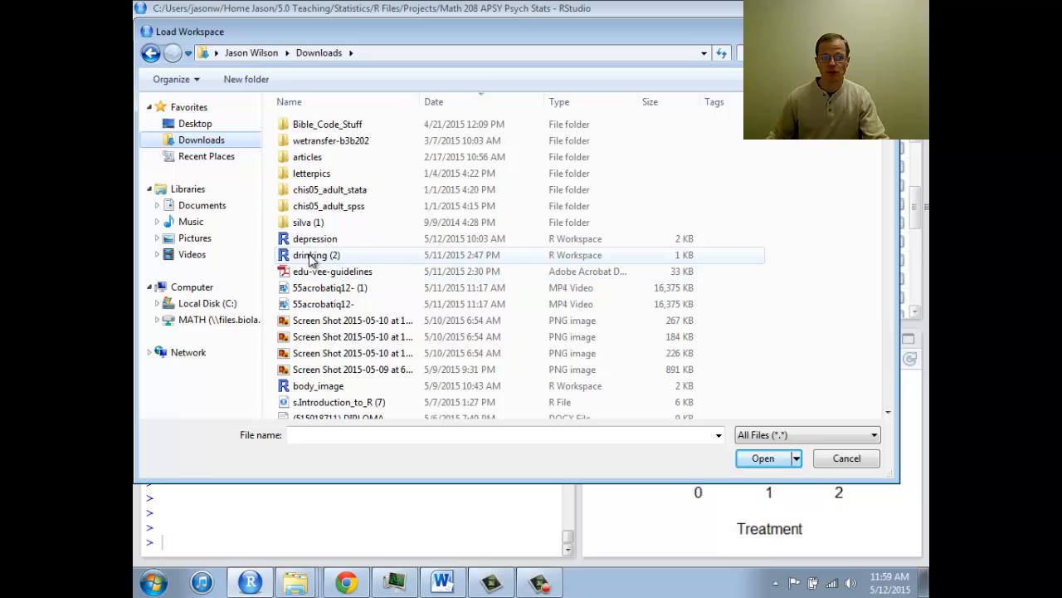
left_click(314, 256)
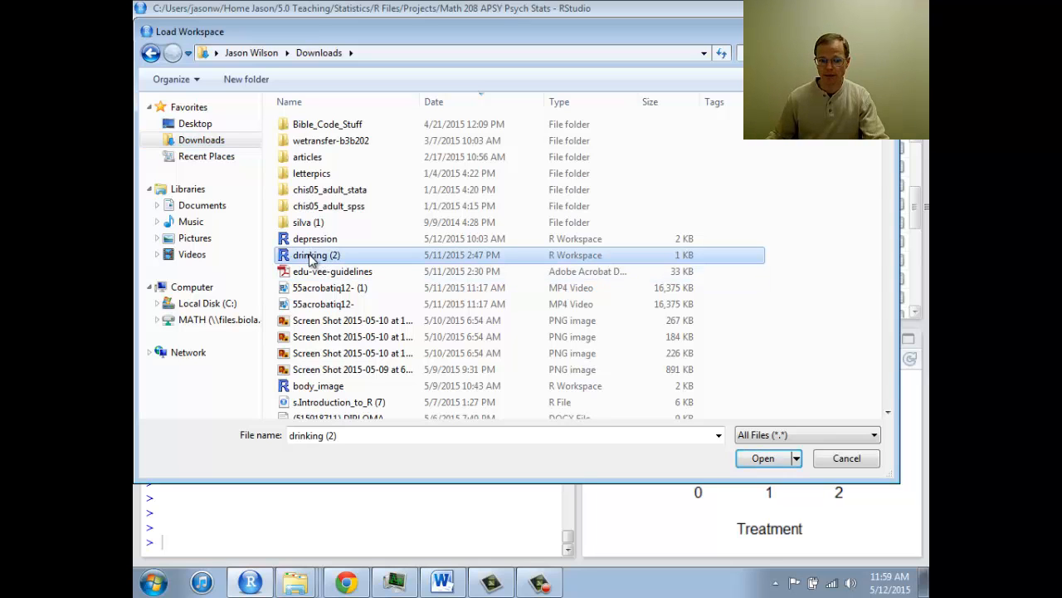
left_click(762, 459)
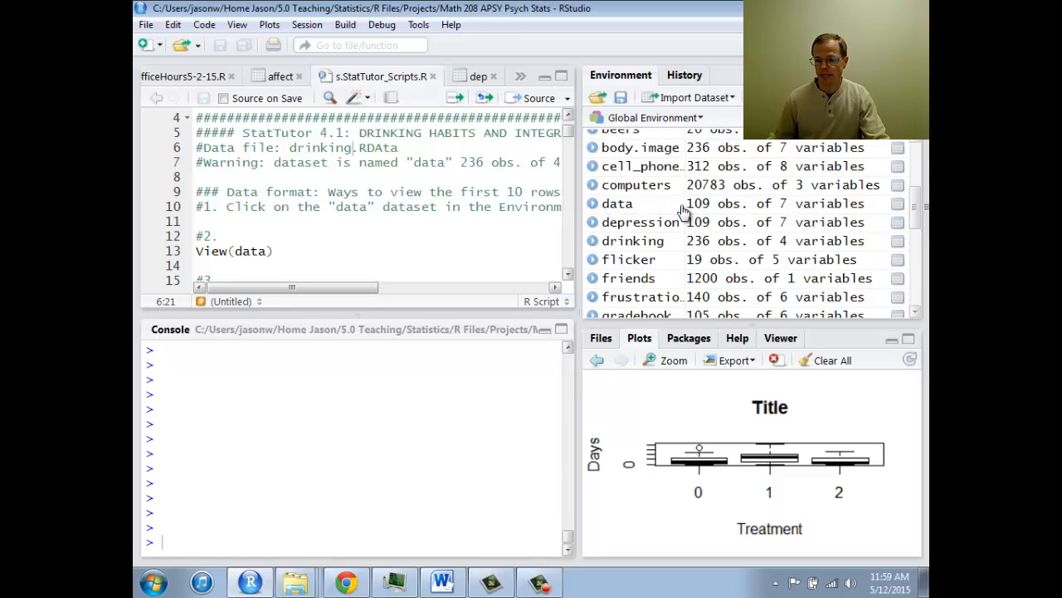
Load the drinking (2) R workspace from the Downloads folder into the environment.
left_click(597, 97)
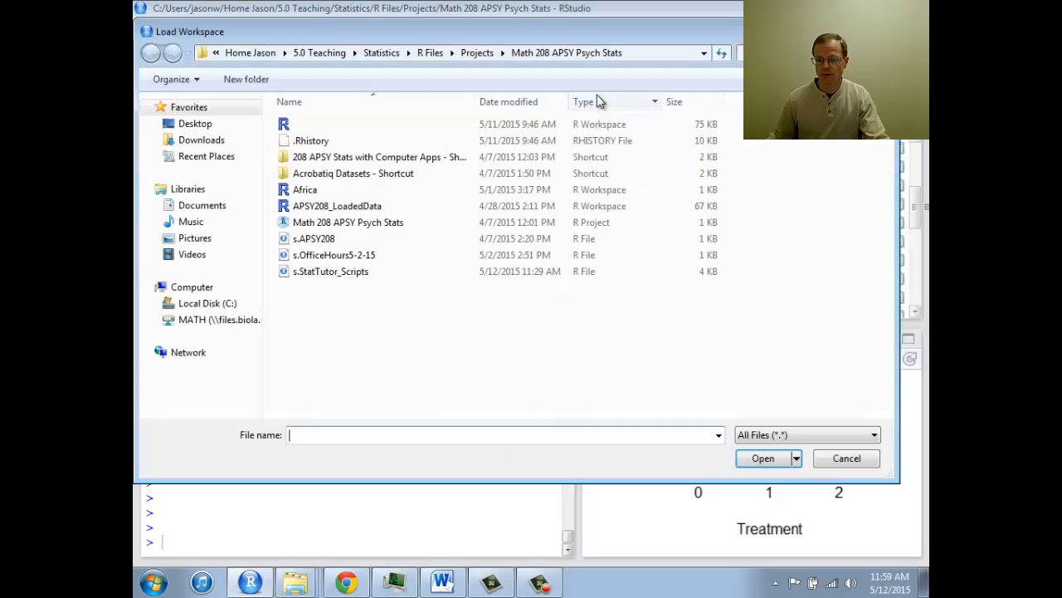
left_click(191, 142)
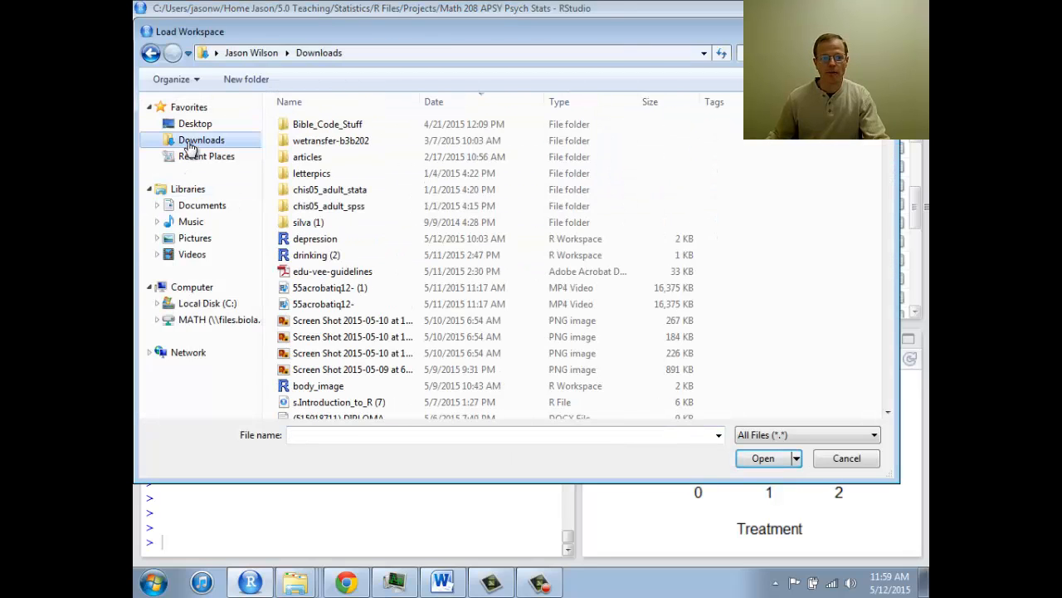
left_click(309, 254)
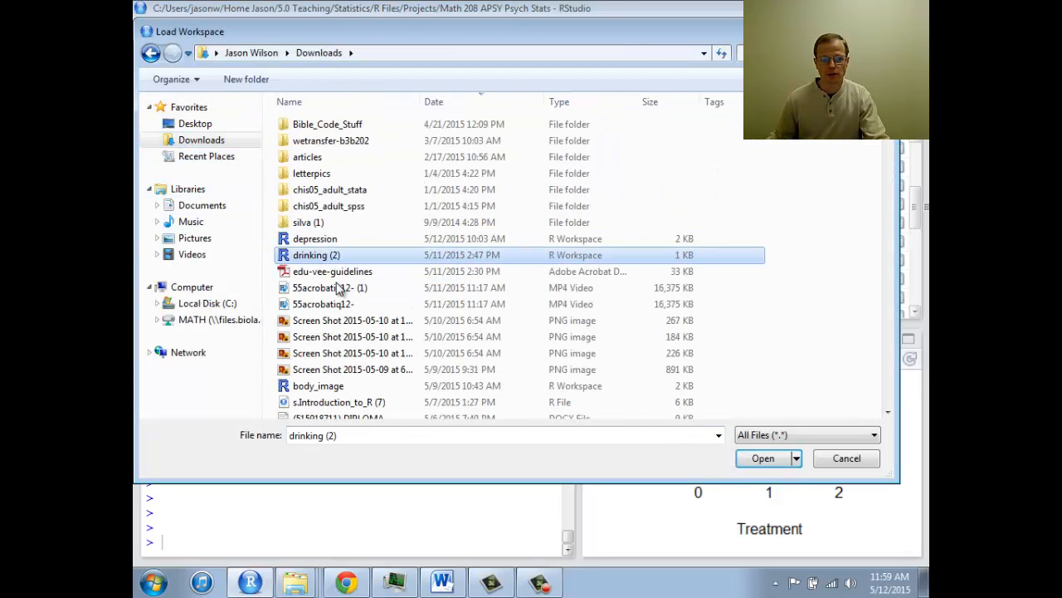
left_click(773, 459)
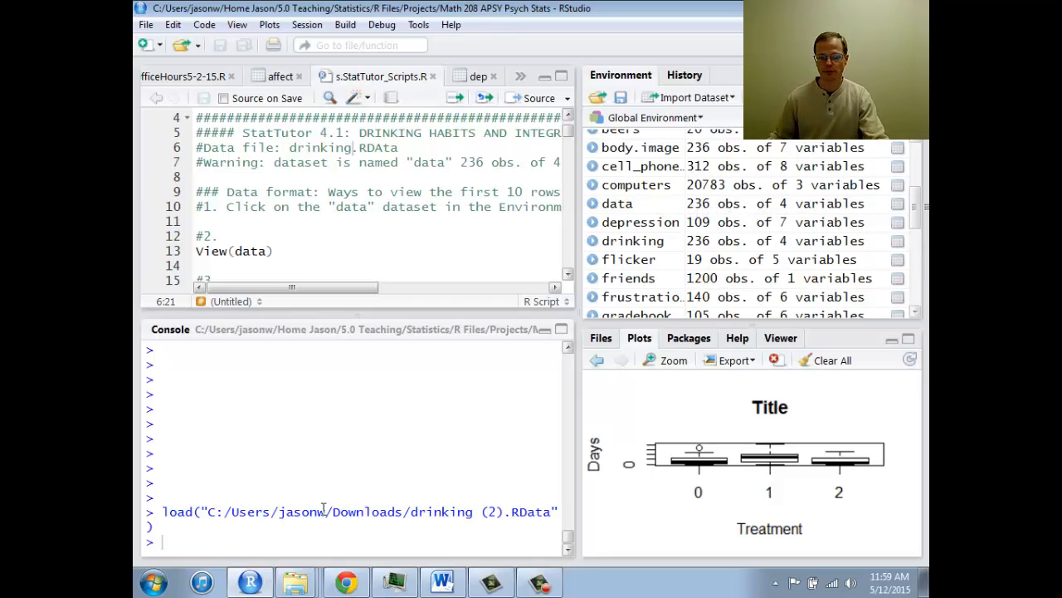
Open the data dataset for viewing and examine its Gender, Alcohol, Height and Cheat column headings.
left_click(614, 206)
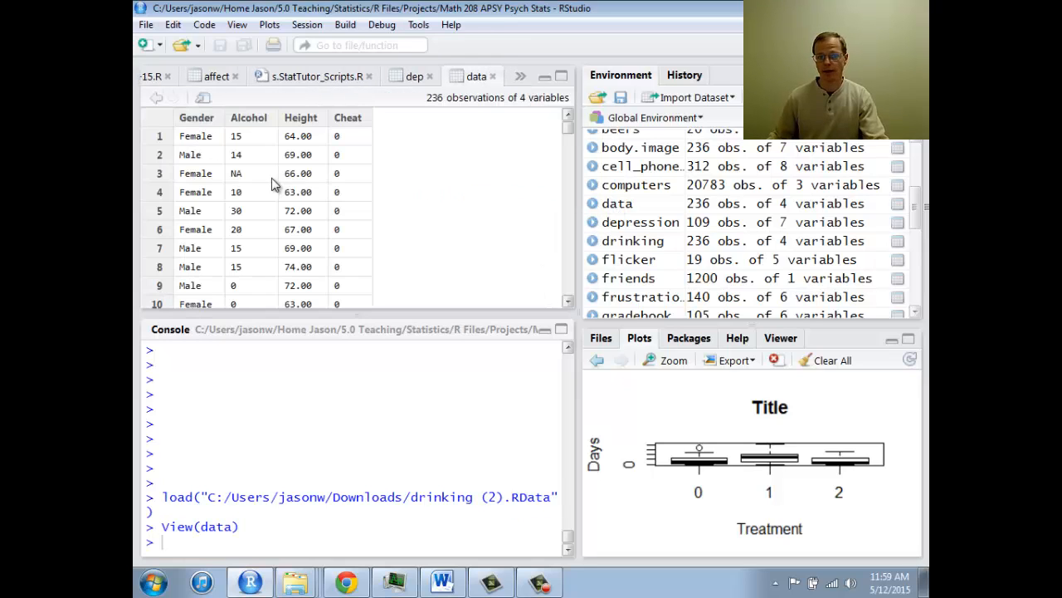
left_click_drag(182, 117, 366, 123)
left_click(366, 122)
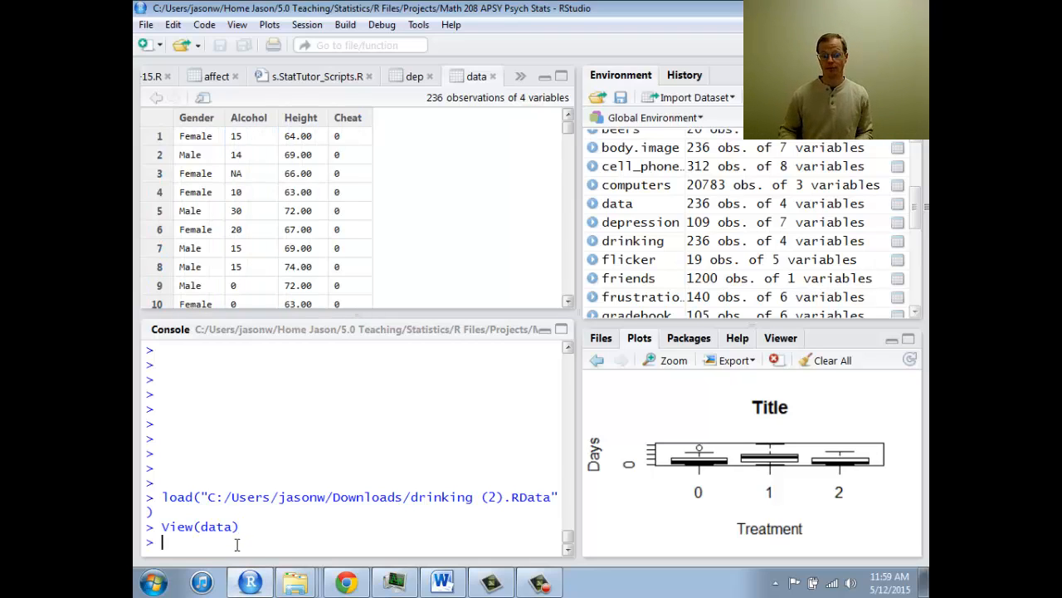
Print all values of the Cheat variable in the console with data$Cheat and inspect the output.
key("Return")
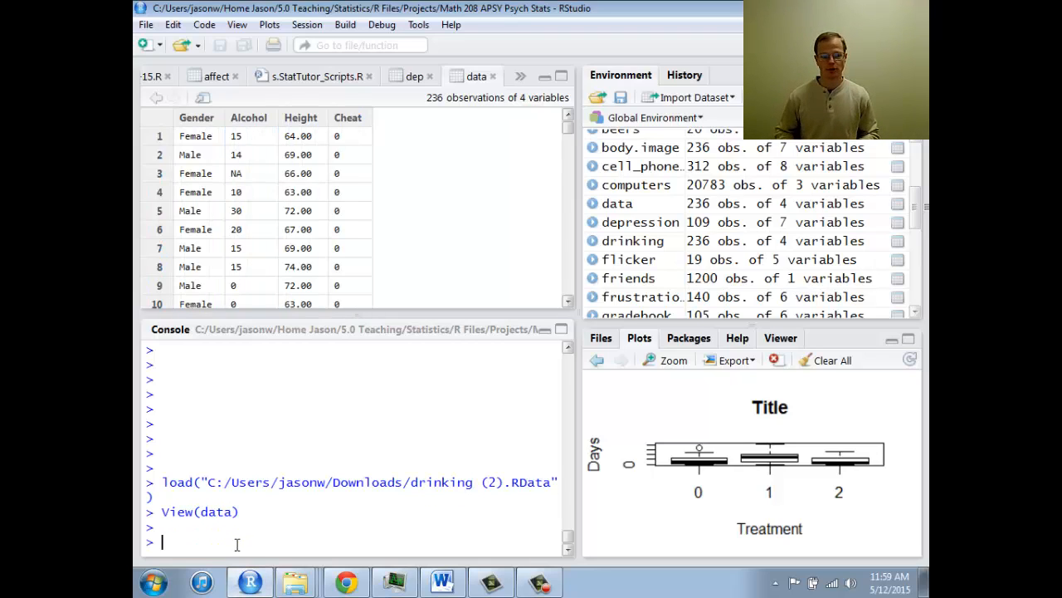
type("data")
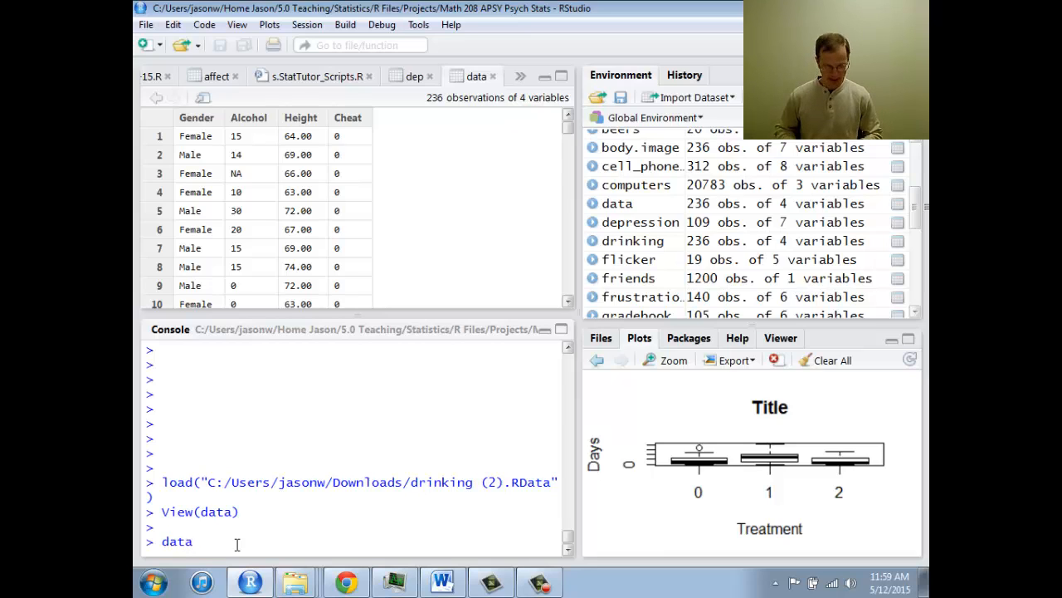
type("$Chea")
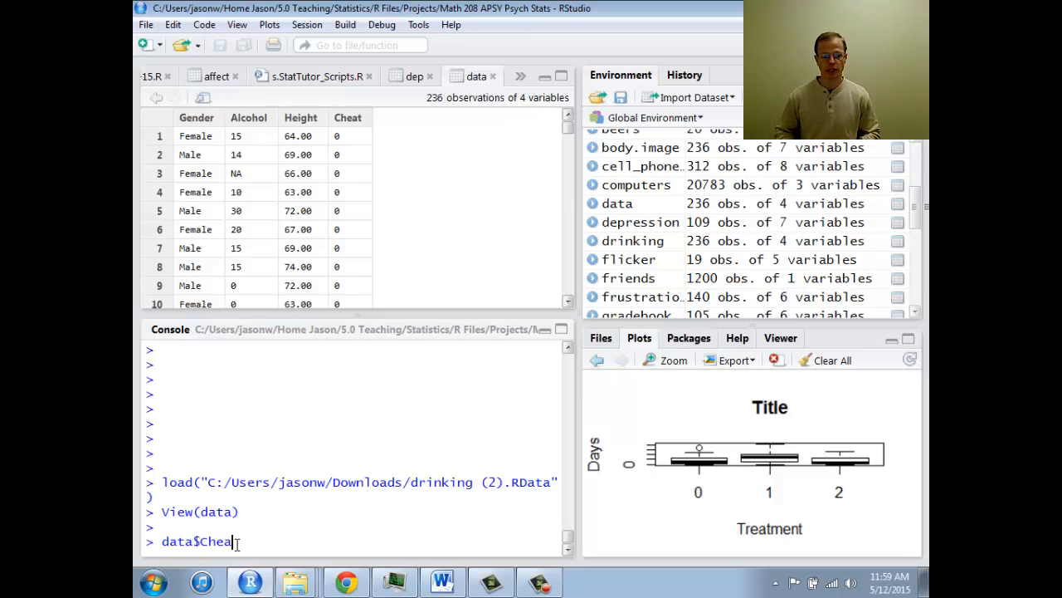
type("t")
key("Return")
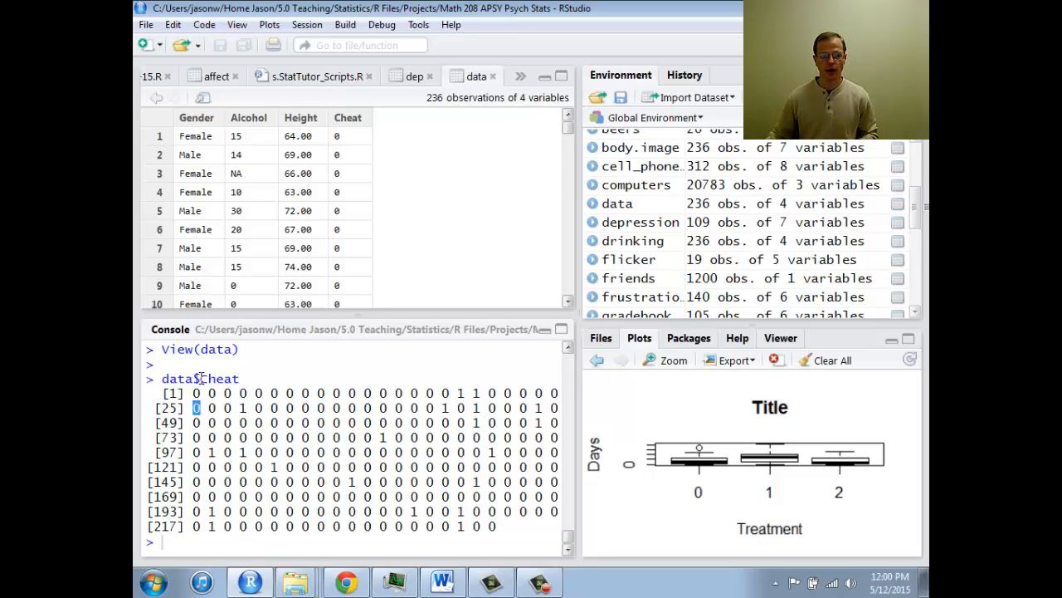
left_click_drag(199, 378, 241, 378)
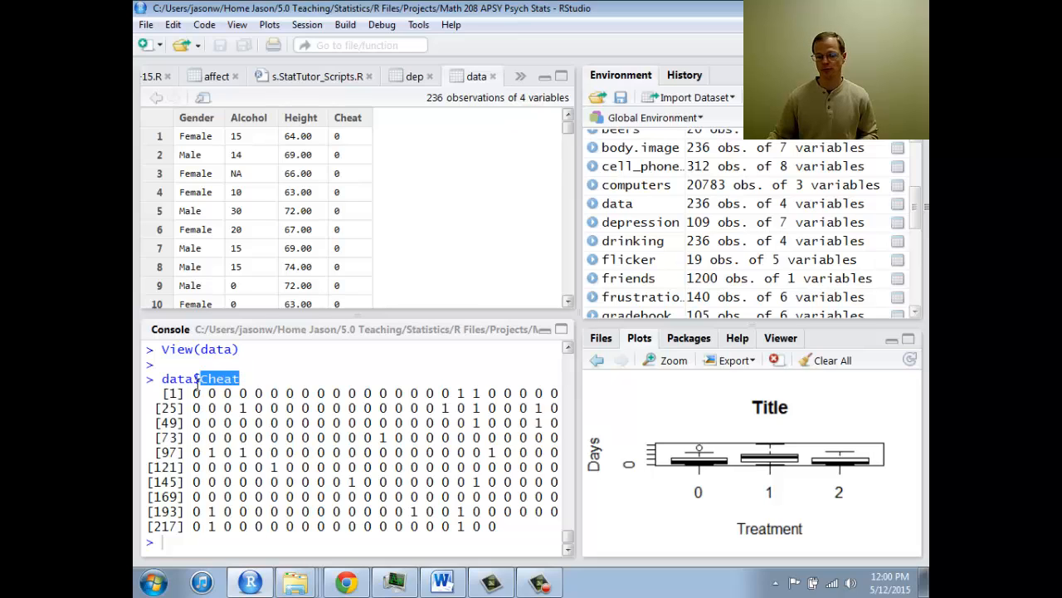
left_click_drag(161, 378, 240, 378)
left_click(188, 475)
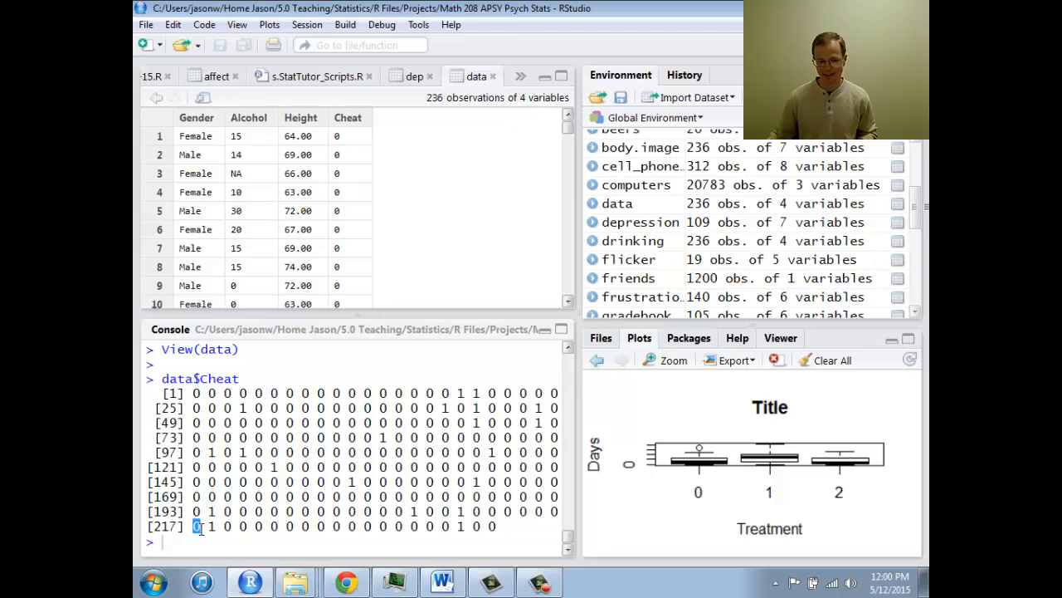
Close the dep data view, return to the s.StatTutor_Scripts.R script and highlight View(data) on line 13.
left_click(425, 77)
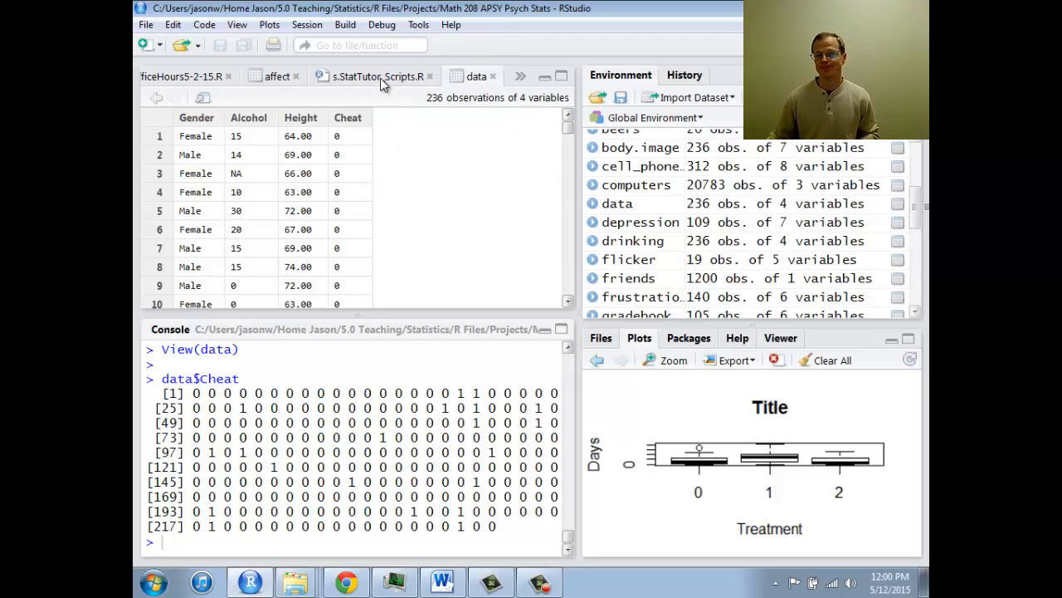
left_click(381, 77)
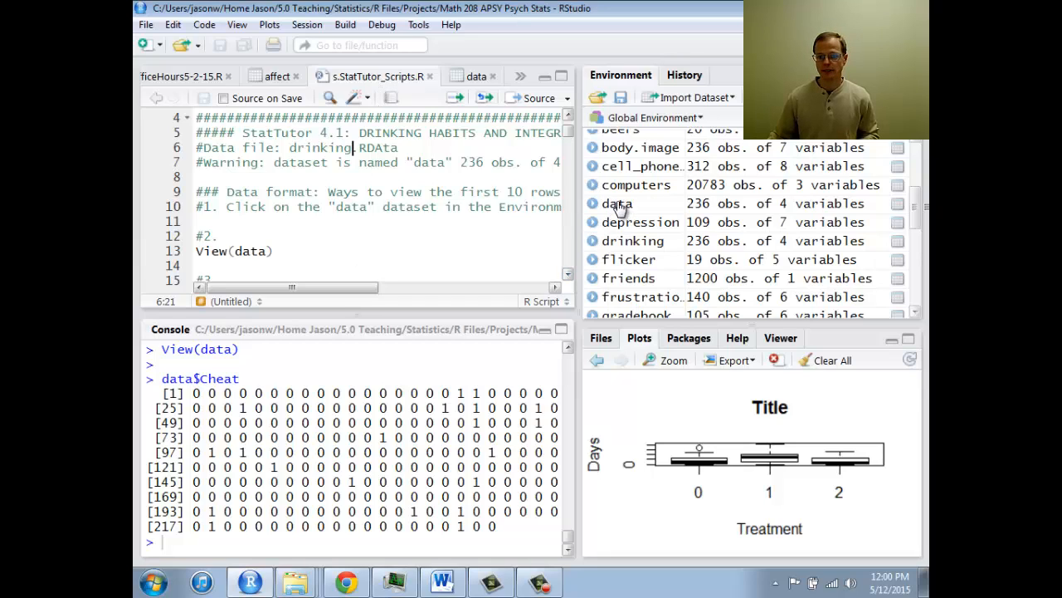
left_click(197, 251)
left_click_drag(196, 251, 273, 250)
left_click(274, 251)
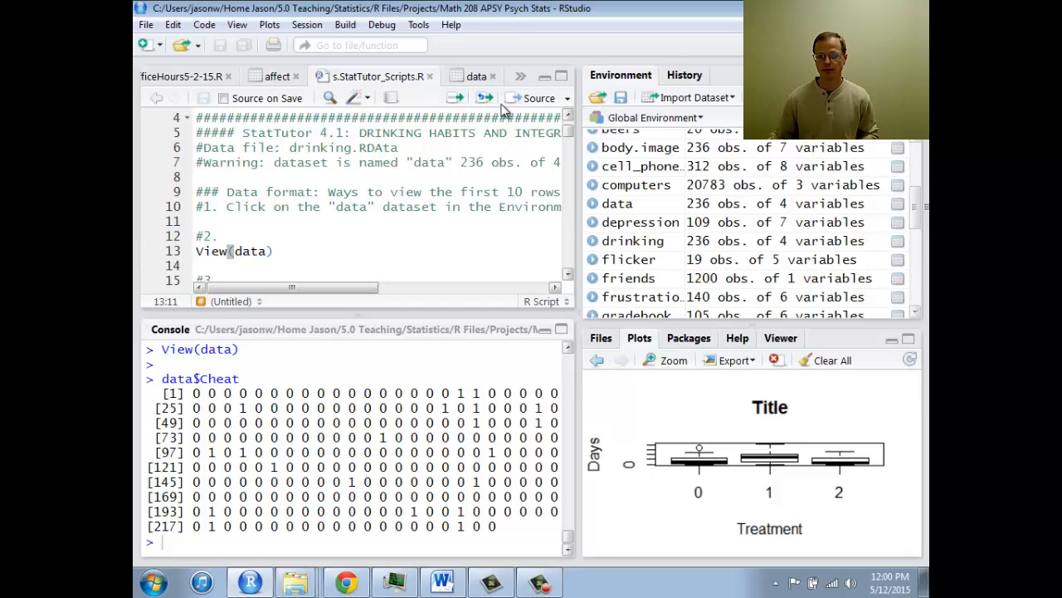
Print only the first ten values of the Cheat variable in the console with data$Cheat[1:10].
left_click(567, 274)
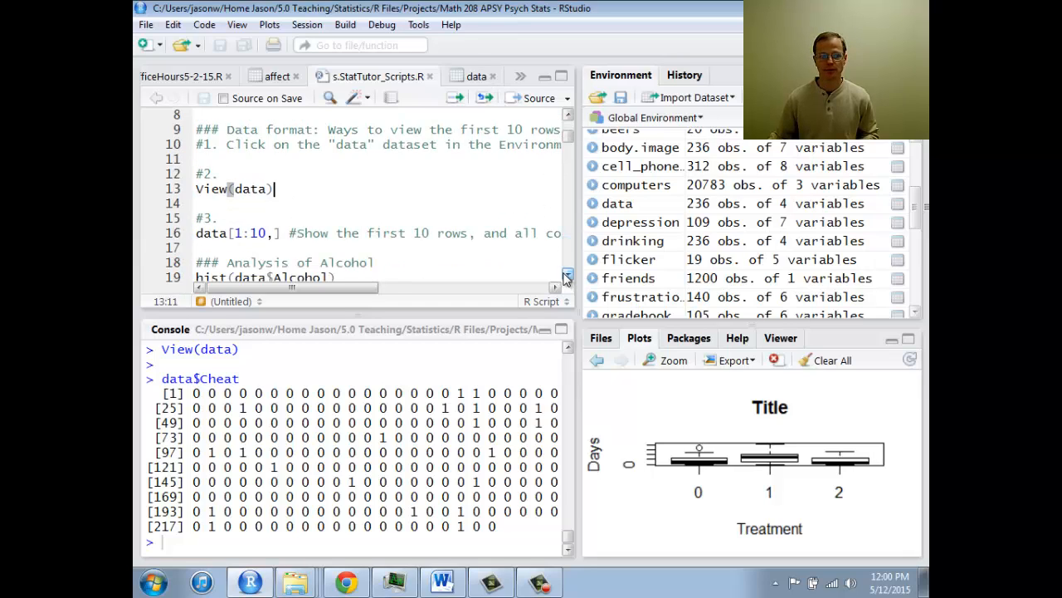
left_click(567, 275)
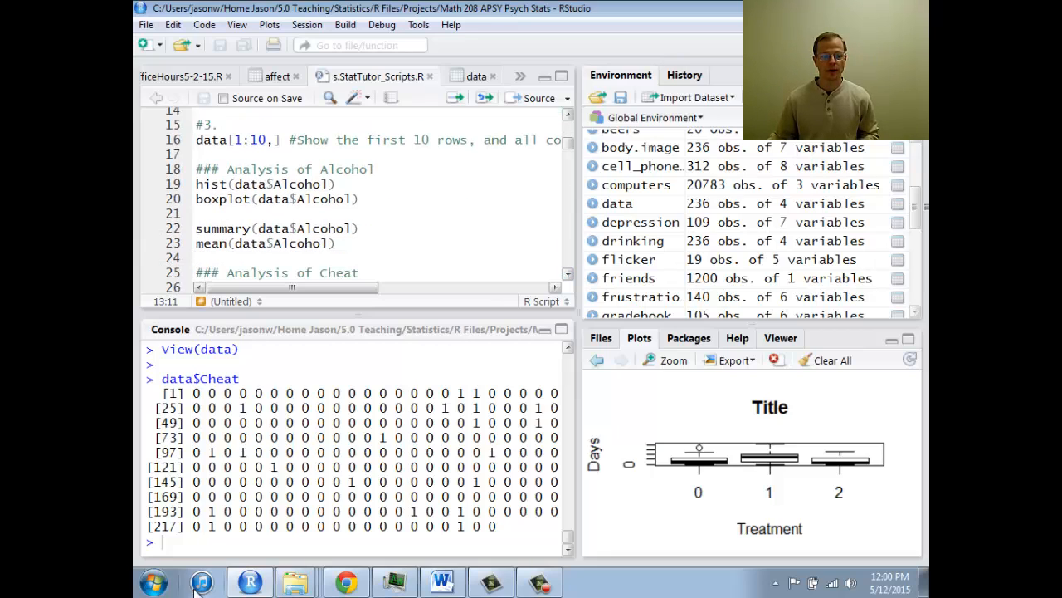
left_click(175, 538)
key("Return")
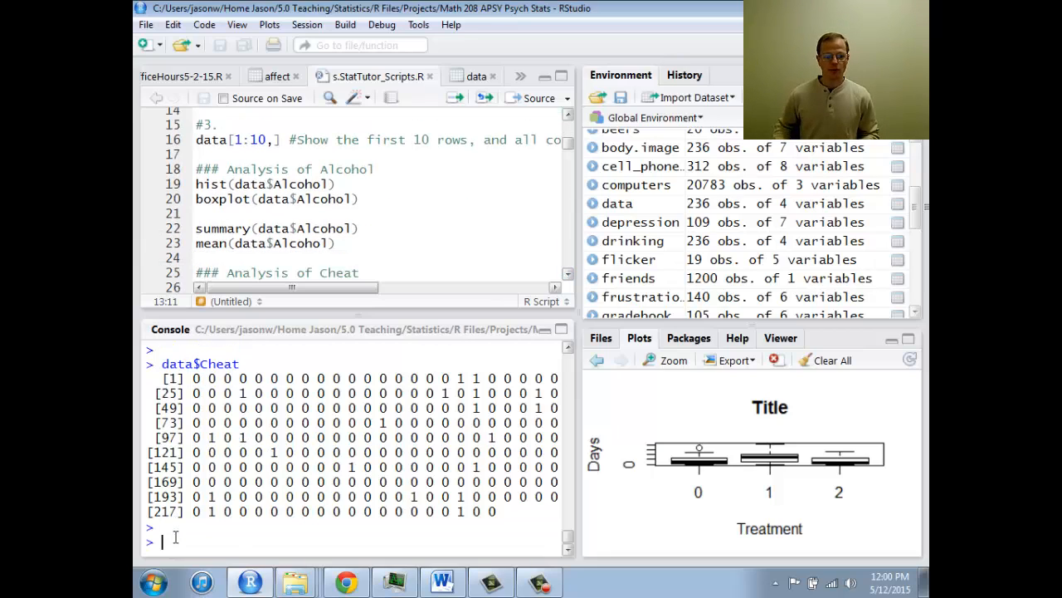
key("Up")
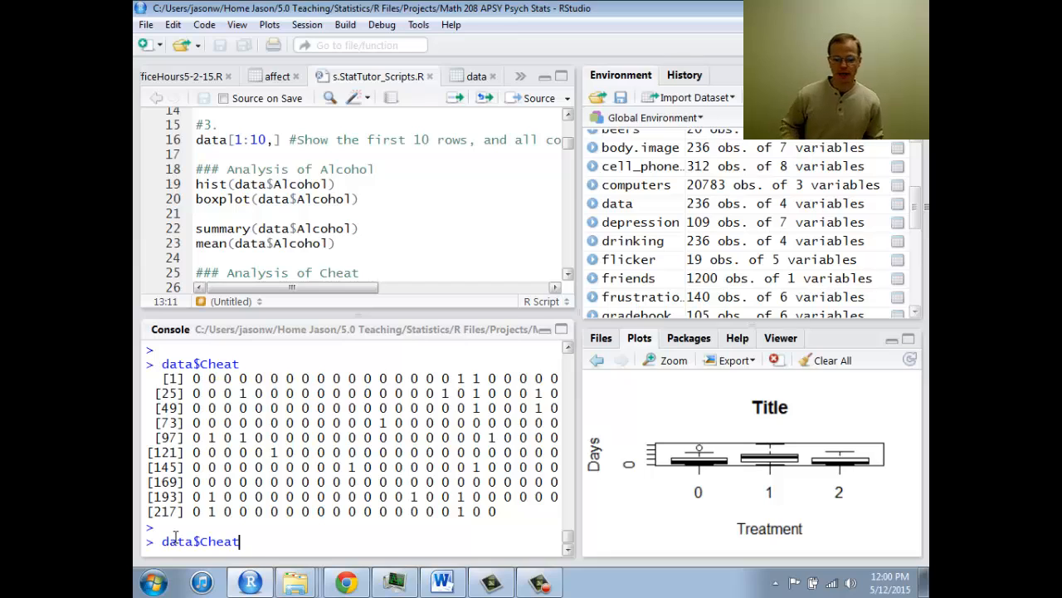
type("[")
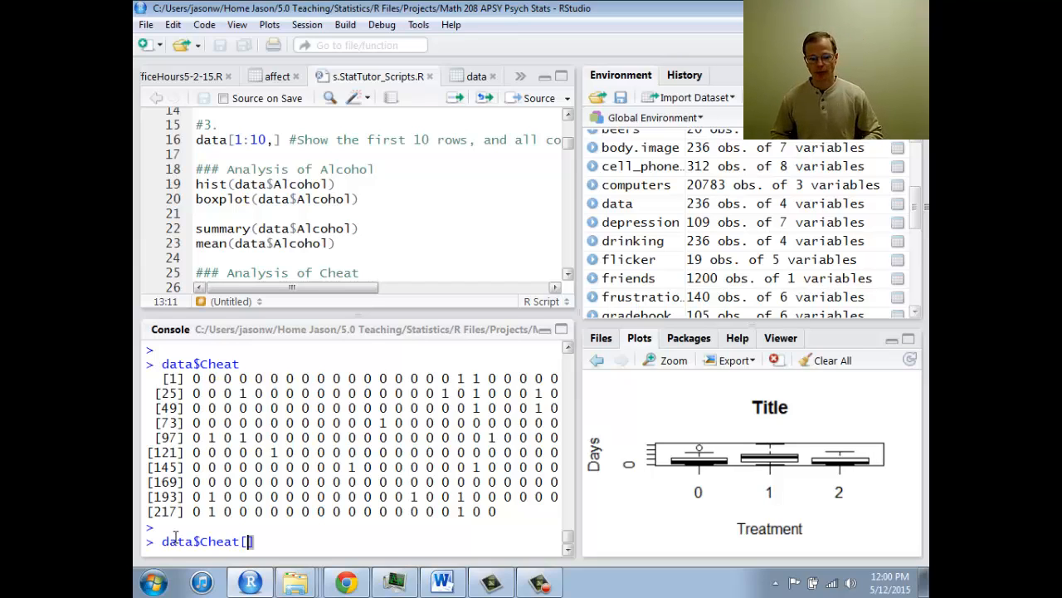
key("BackSpace")
type("[1:1")
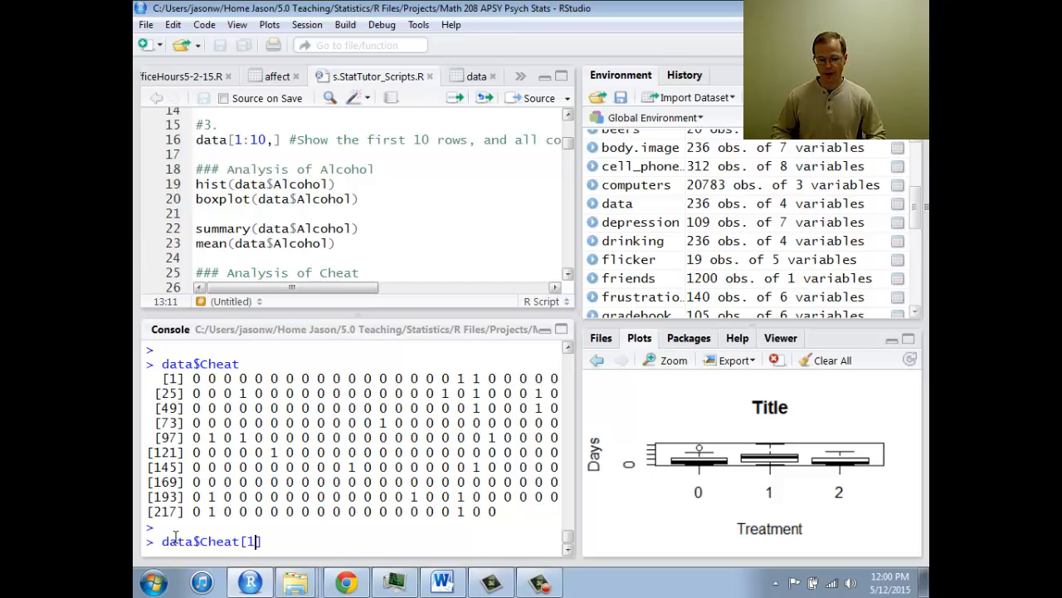
type("0")
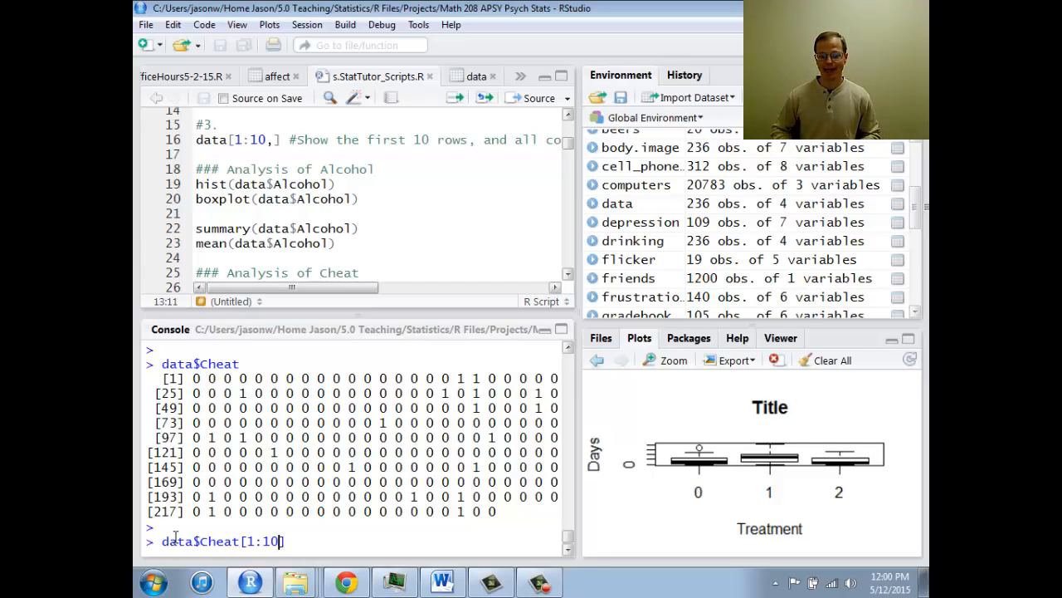
key("Return")
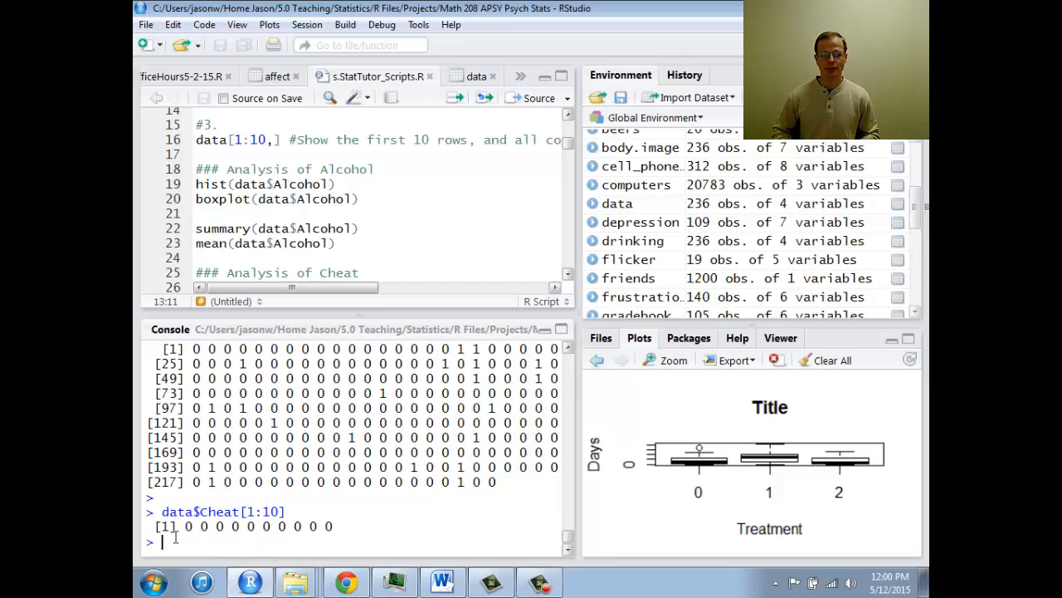
Run 1:10 in the console and compare the resulting sequence with the first ten Cheat values.
type("1:10")
key("Return")
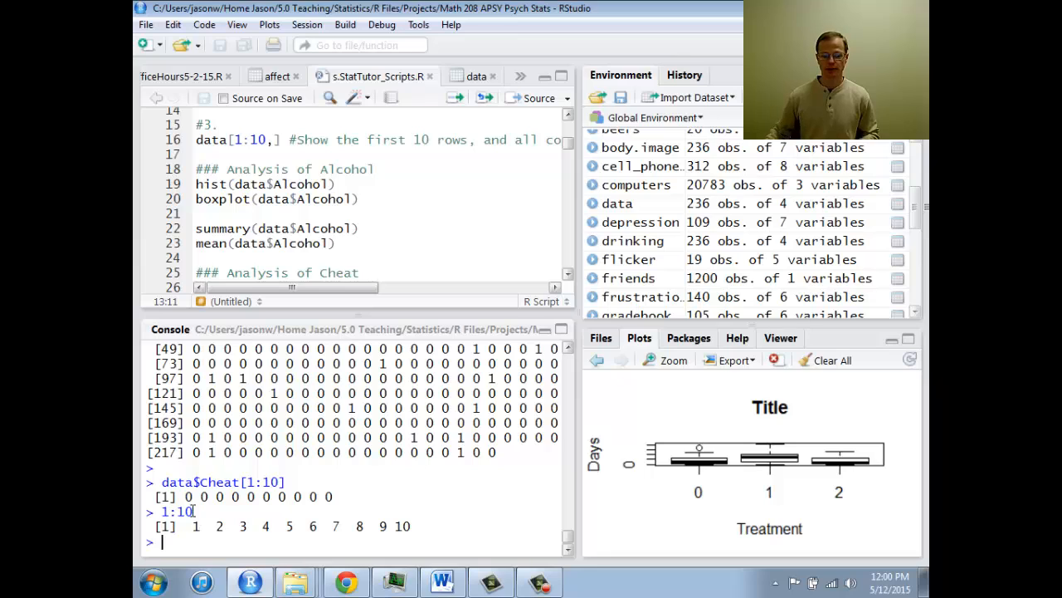
left_click_drag(154, 527, 463, 528)
left_click(210, 513)
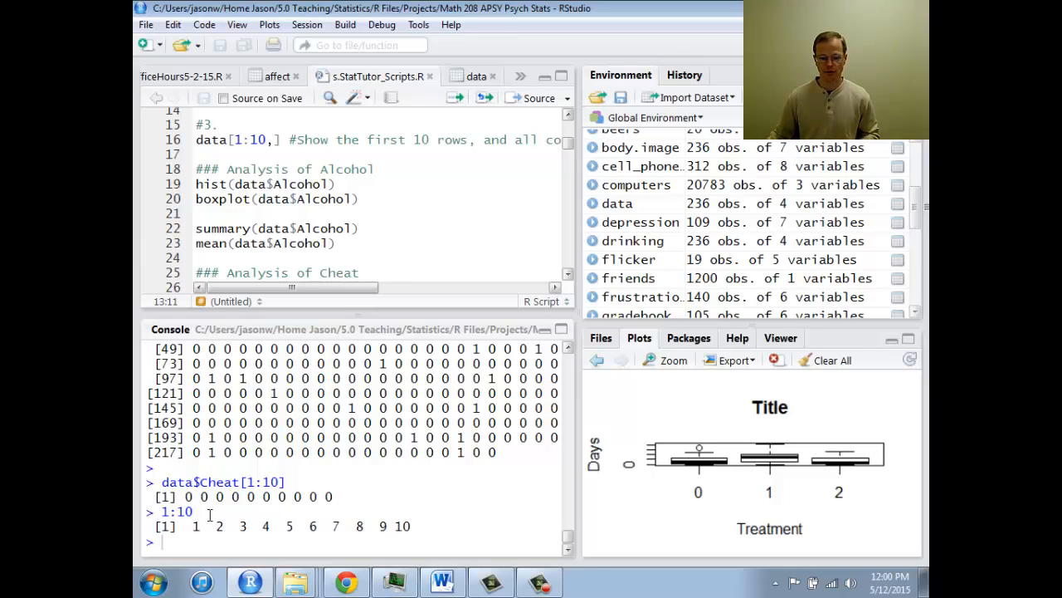
left_click_drag(188, 496, 334, 496)
left_click(260, 489)
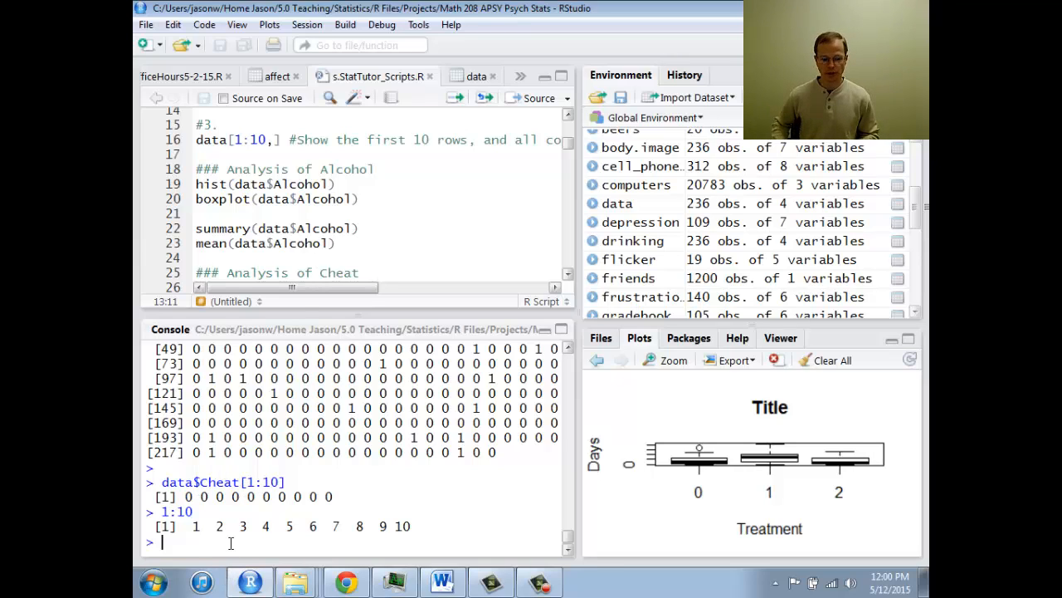
Print the first ten values of the Alcohol variable in the console with data$Alcohol[1:10].
key("Up")
key("Up")
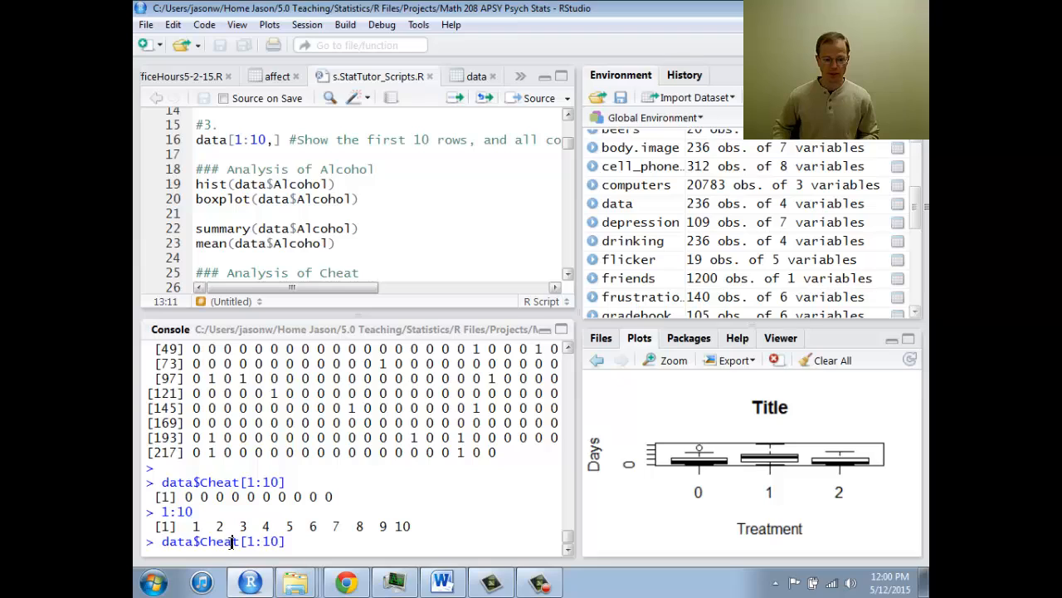
left_click(232, 542)
key("BackSpace")
key("BackSpace")
key("BackSpace")
key("BackSpace")
key("BackSpace")
type("Alcohol")
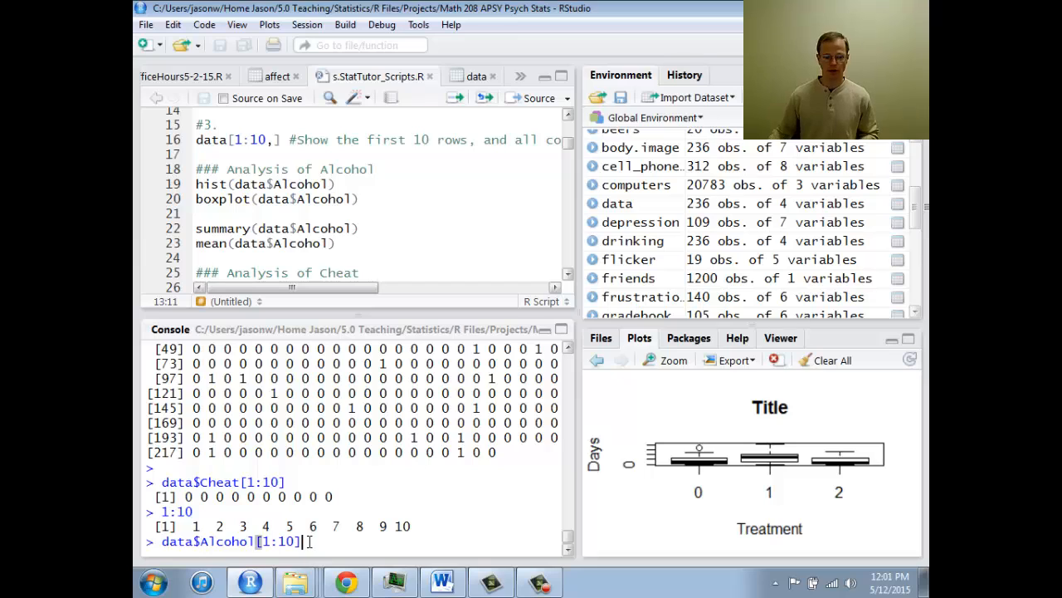
key("Return")
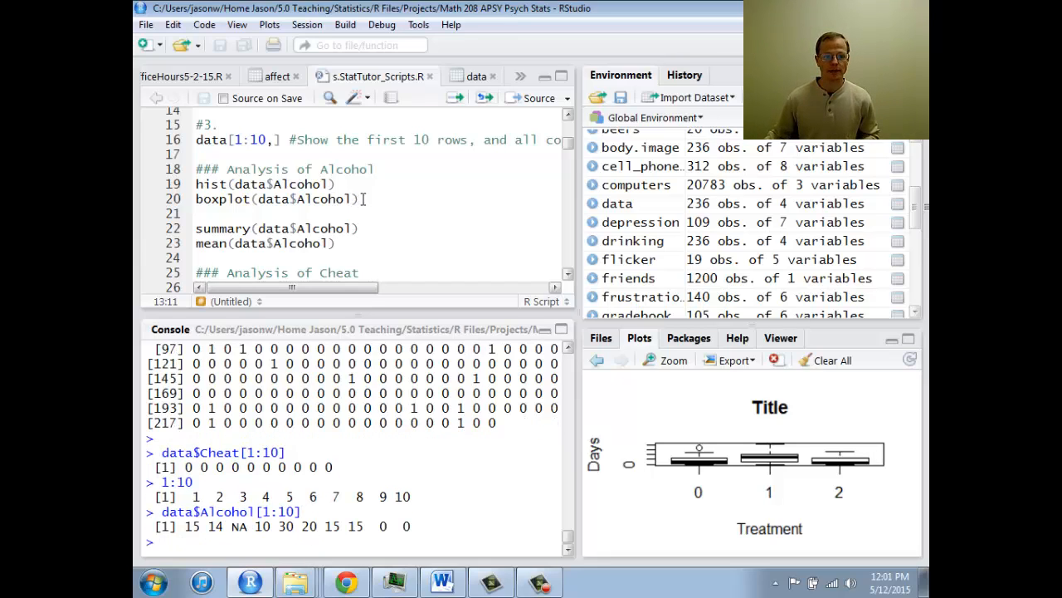
key("Return")
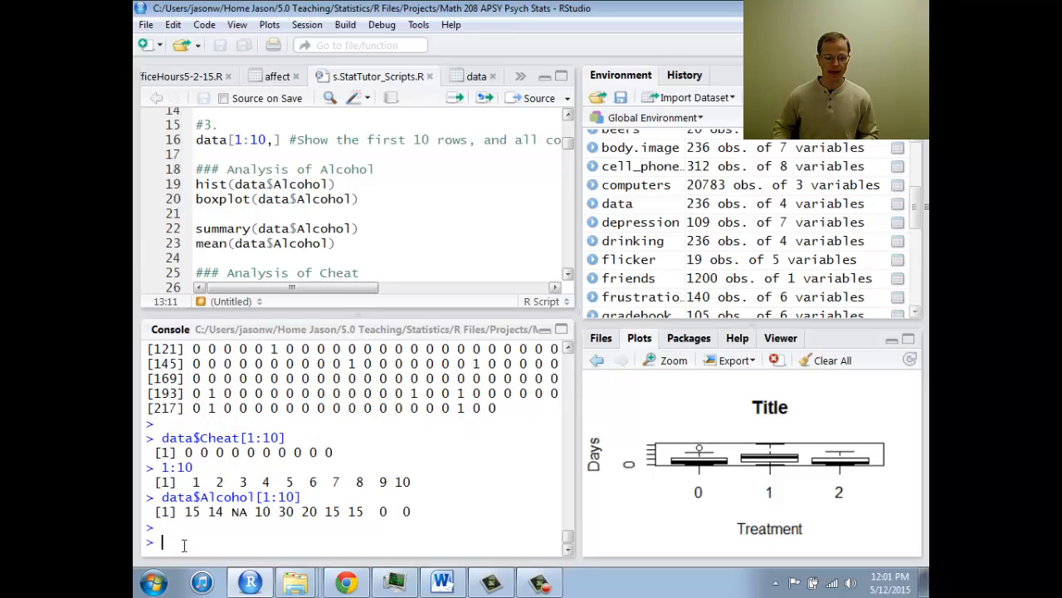
Print all values of the Alcohol variable in the console with data$Alcohol.
key("Up")
key("BackSpace")
key("BackSpace")
key("BackSpace")
key("BackSpace")
key("BackSpace")
key("BackSpace")
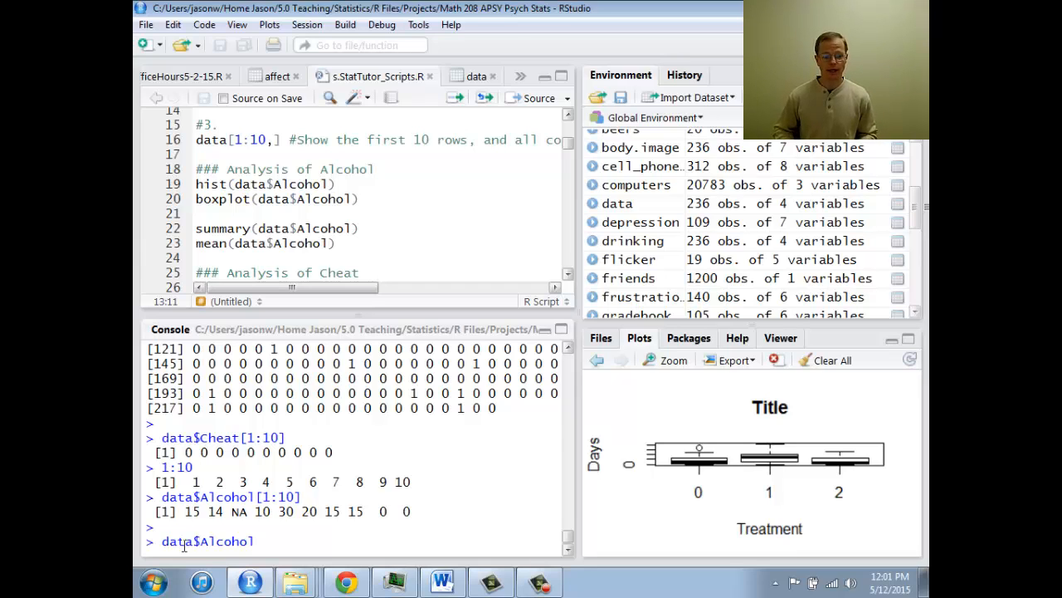
key("Return")
key("Return")
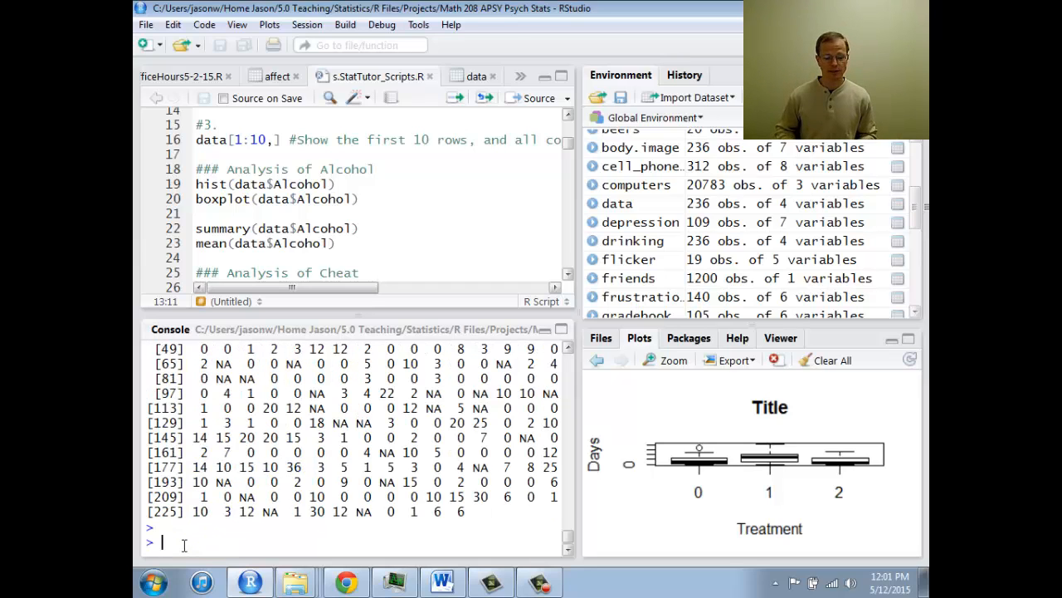
Store the Alcohol variable in a new object by running x = data$Alcohol.
key("Up")
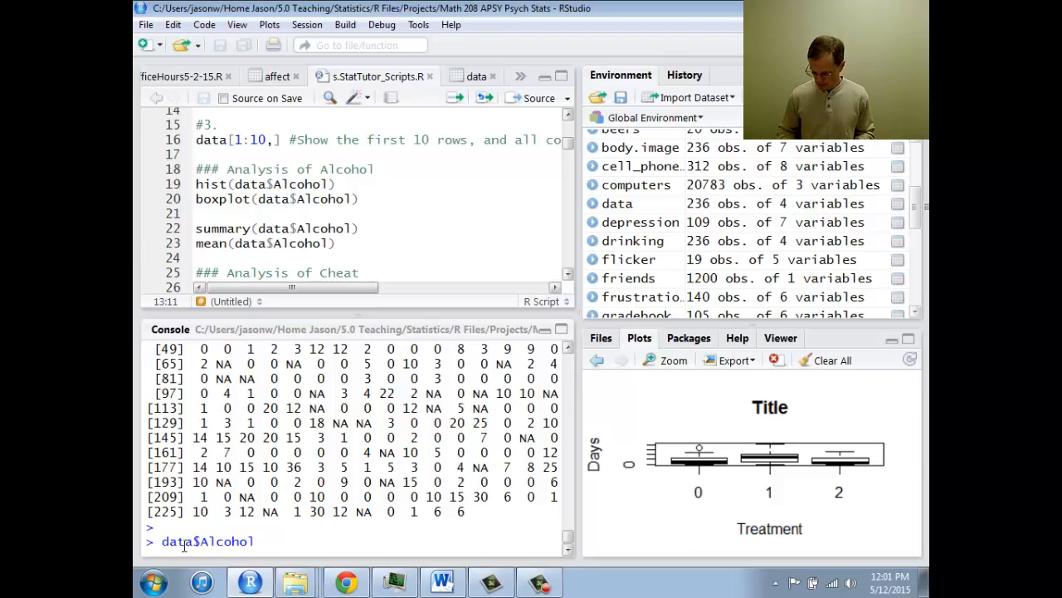
type("x =")
key("Return")
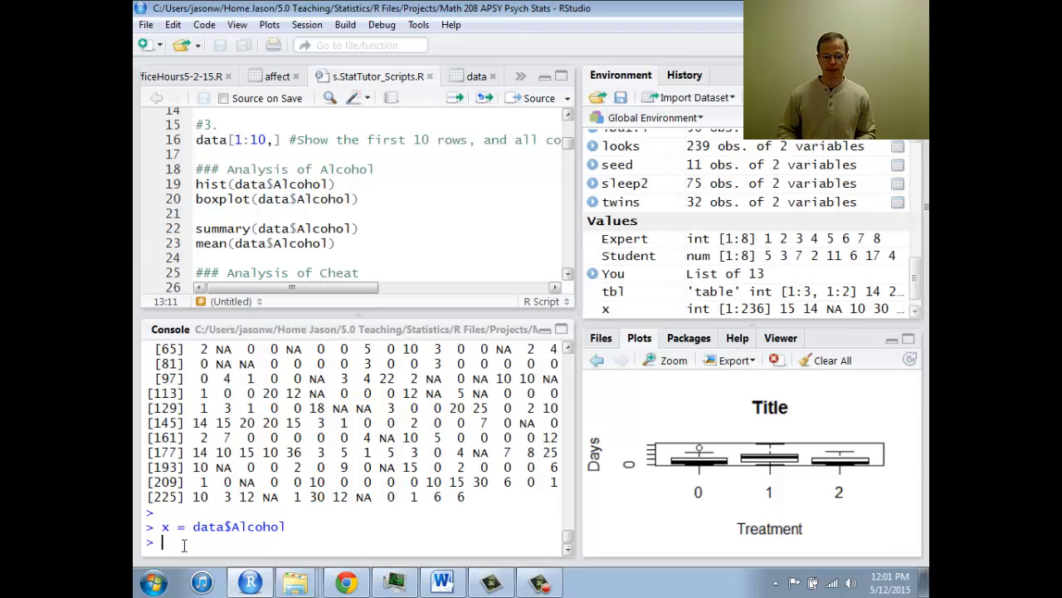
Compute the mean of x in the console with mean(x).
type("x")
key("BackSpace")
type("mean(")
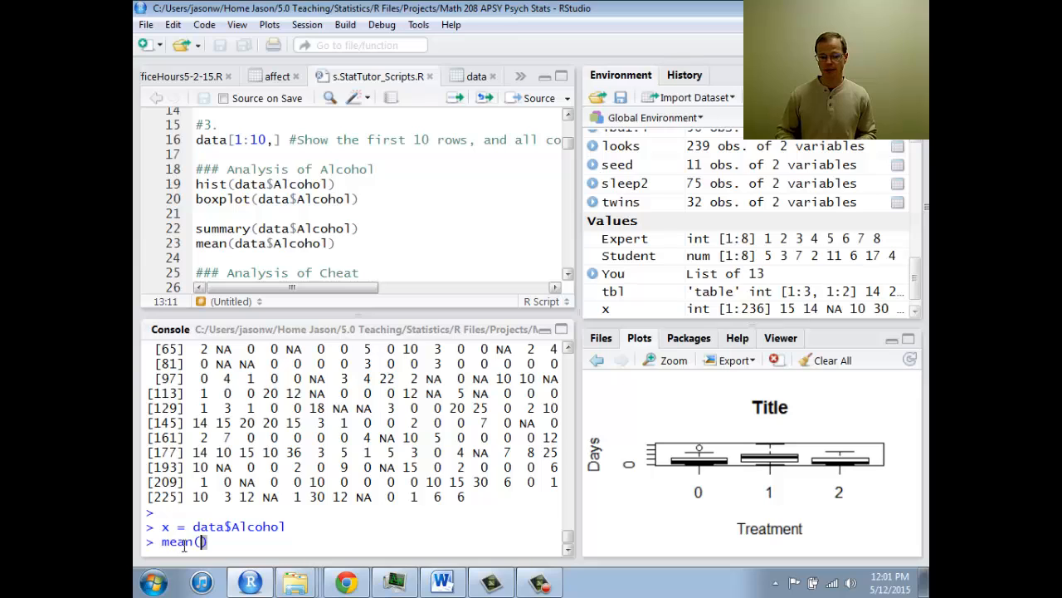
type("x")
key("Return")
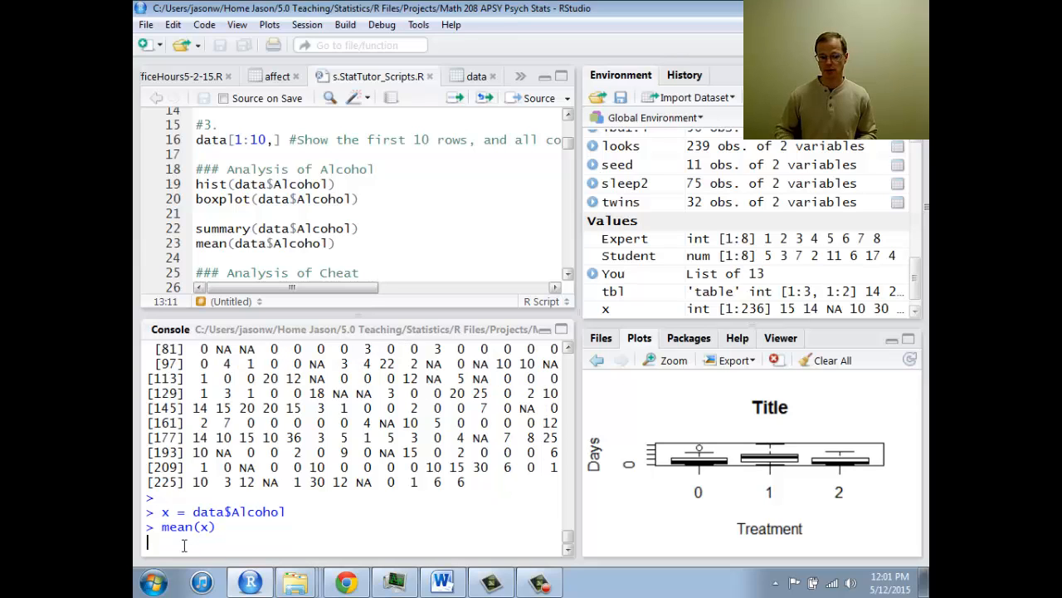
key("Return")
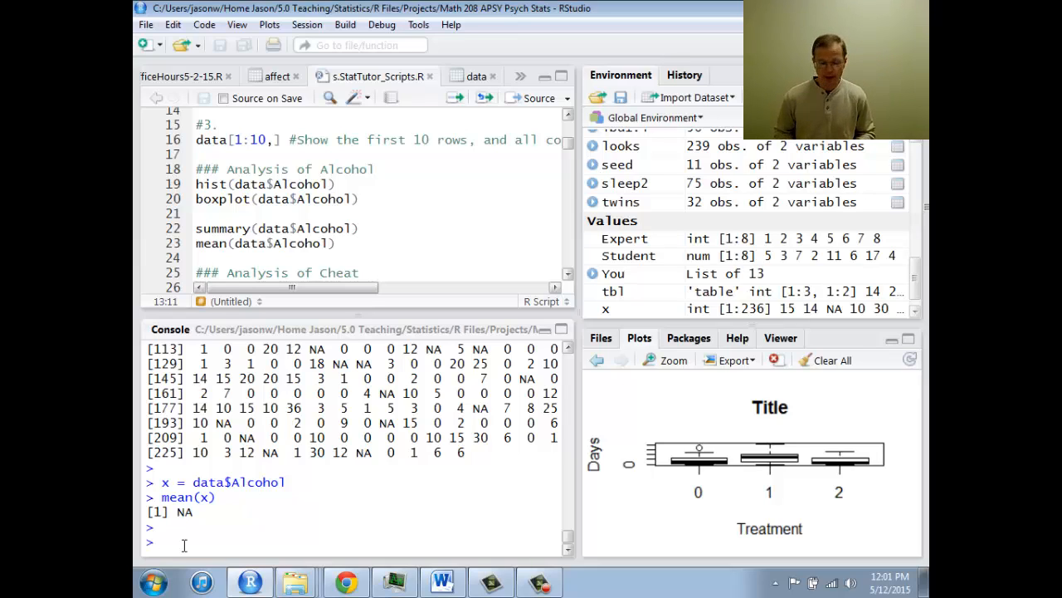
Attach the dataset with attach(data) and print the Alcohol variable by its name alone, without the data$ prefix.
type("ttach(d")
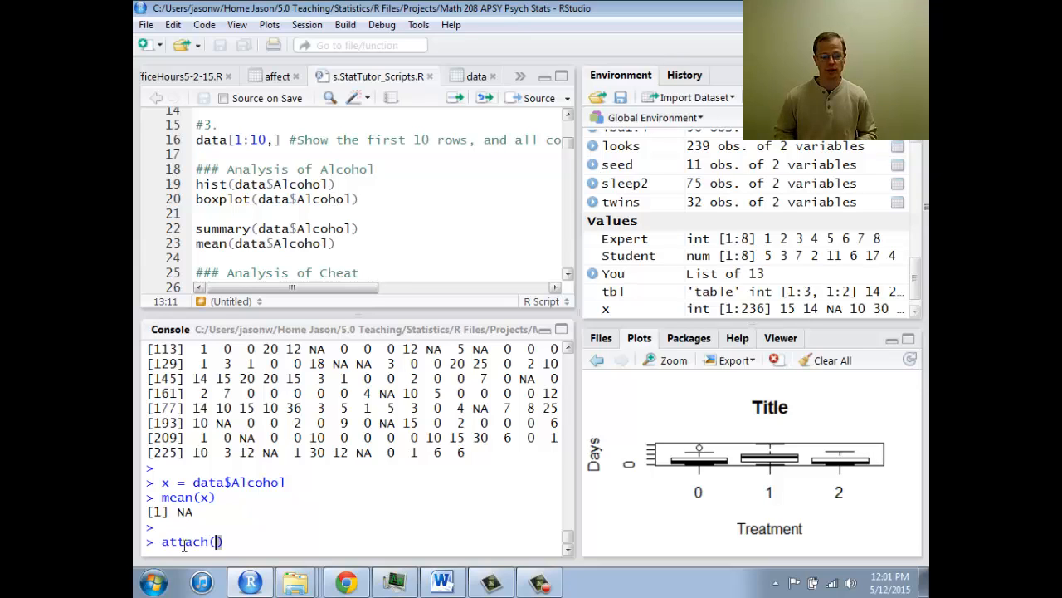
type("ata")
key("Return")
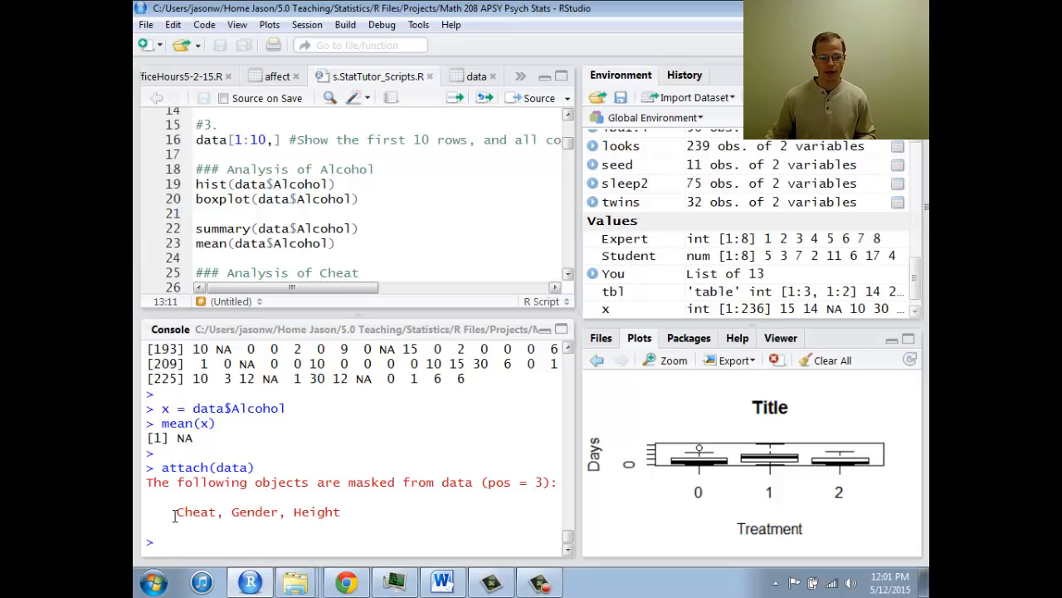
left_click_drag(176, 512, 220, 512)
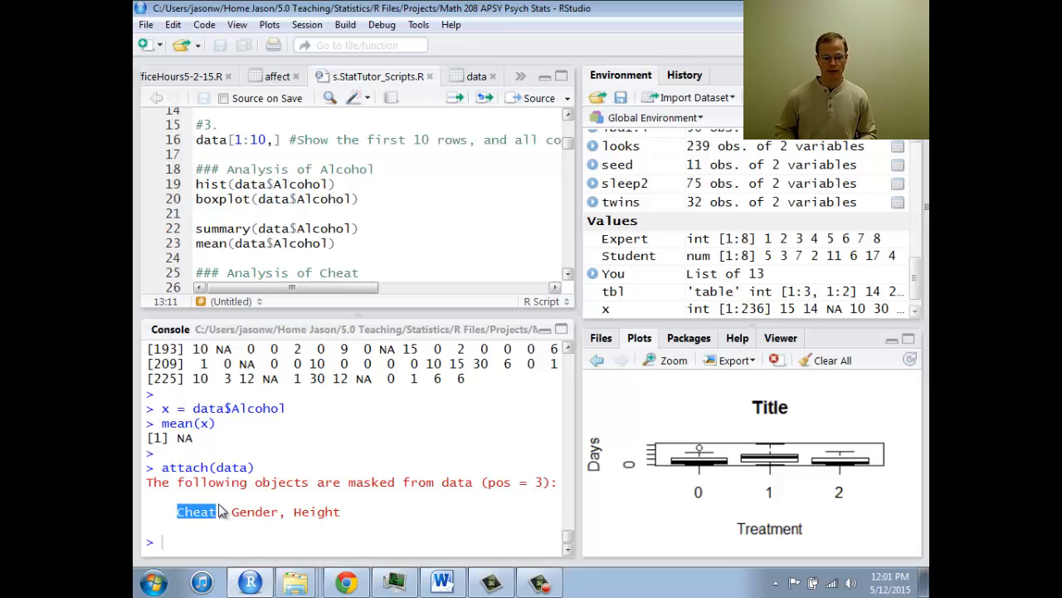
type("Alcohol")
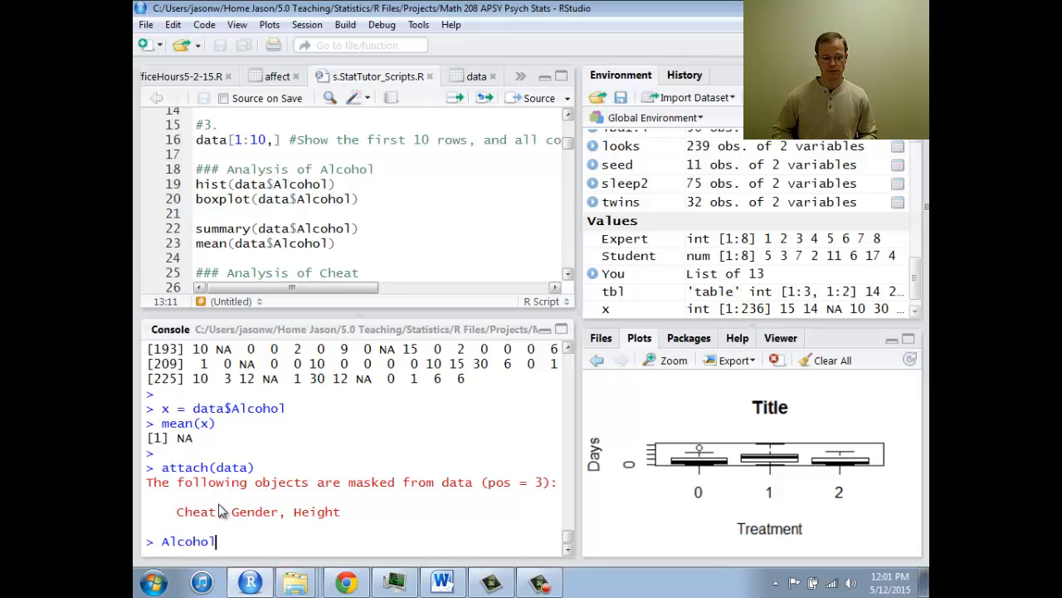
key("Return")
Print the Cheat variable in the console by its name alone, written with a capital C.
type("chea")
key("Return")
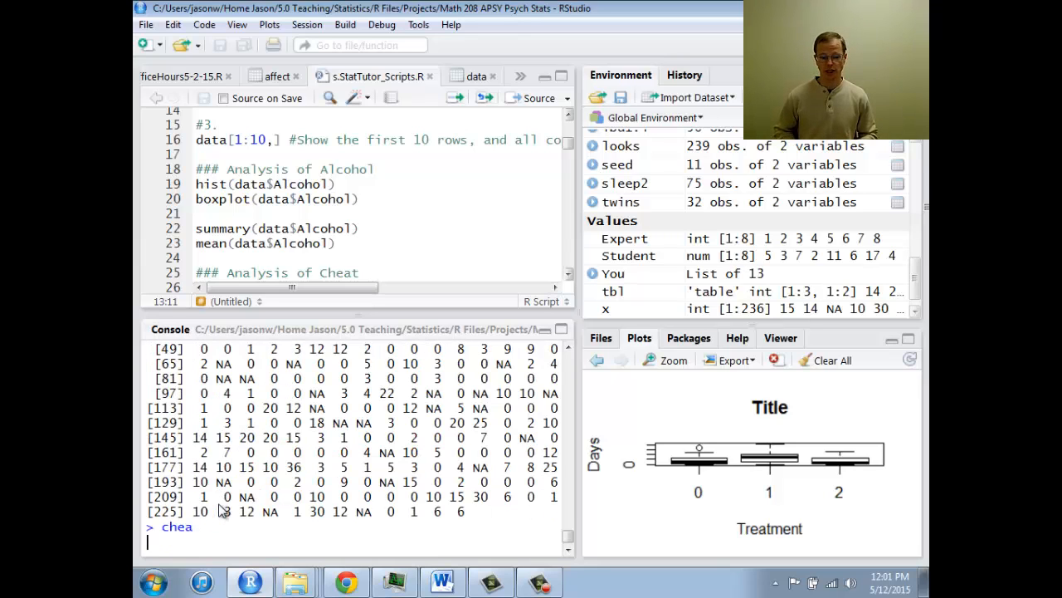
type("cheat")
key("Return")
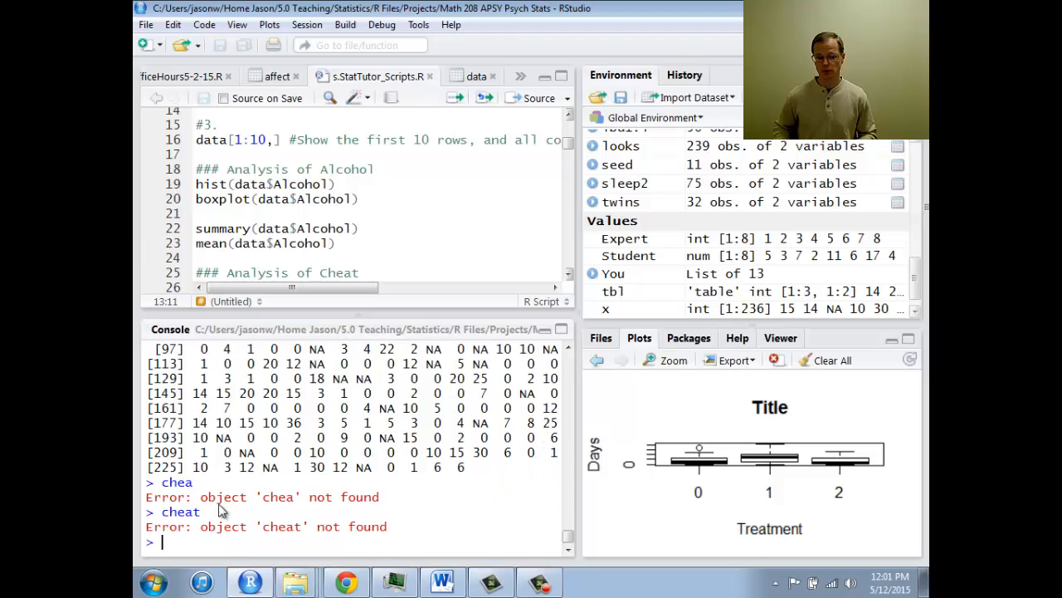
key("Up")
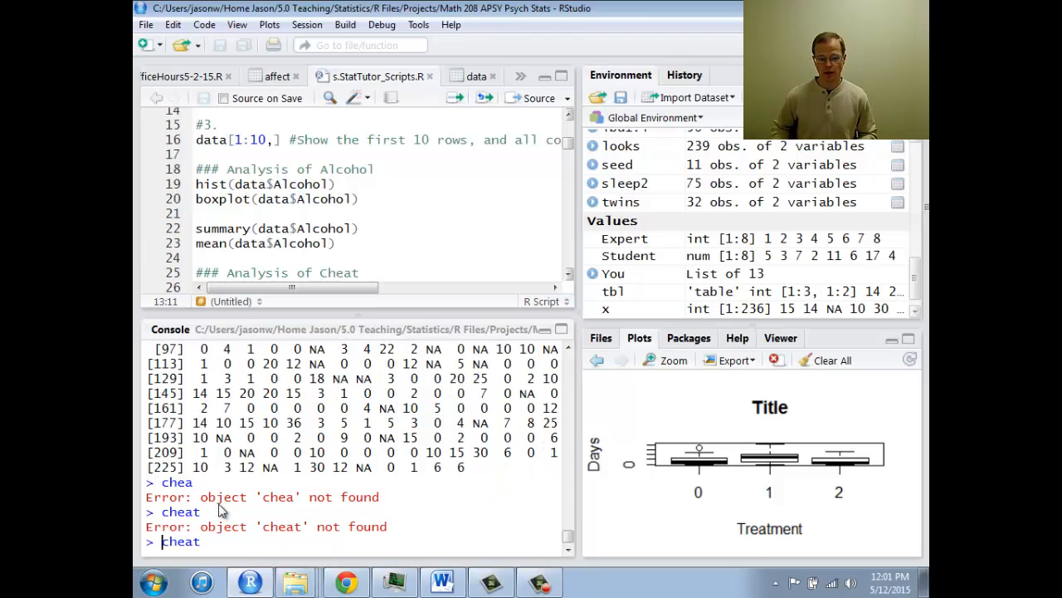
key("Delete")
type("C")
key("Return")
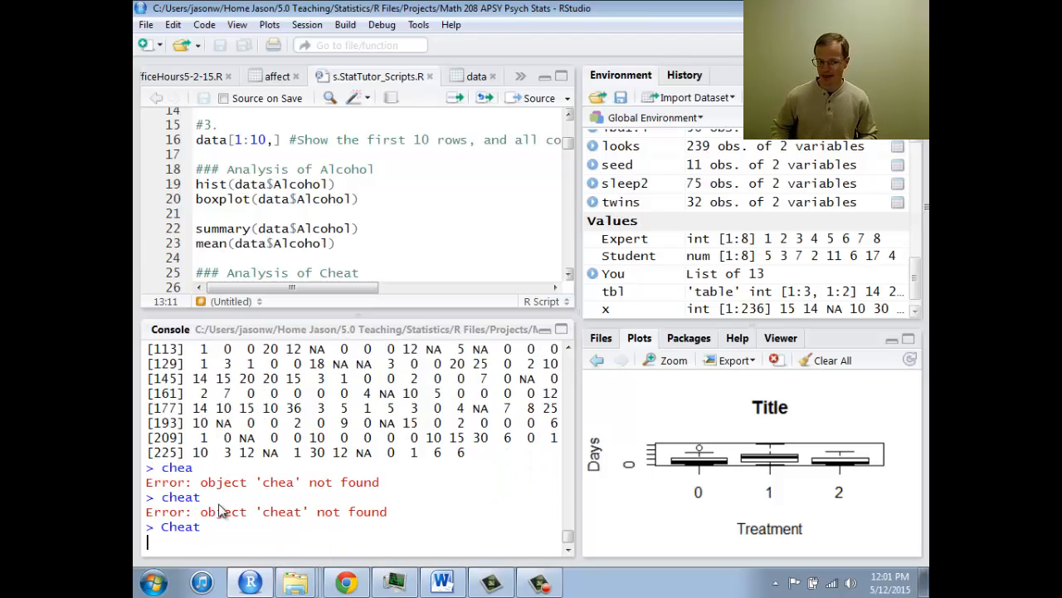
key("Return")
key("Return")
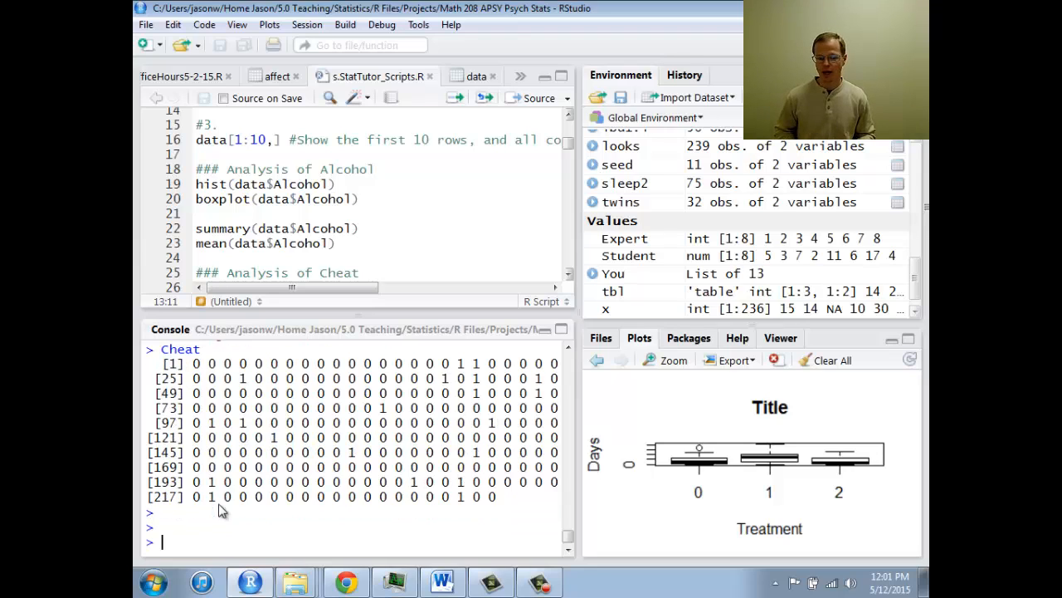
Look at the variable columns in the data table view and return to the s.StatTutor_Scripts.R script.
left_click(472, 77)
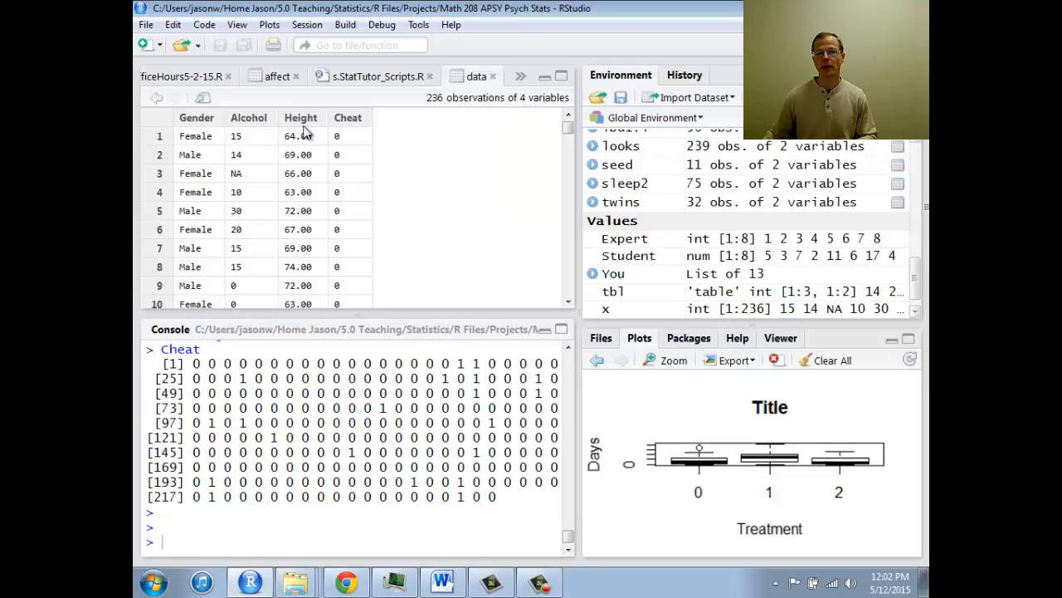
left_click(358, 78)
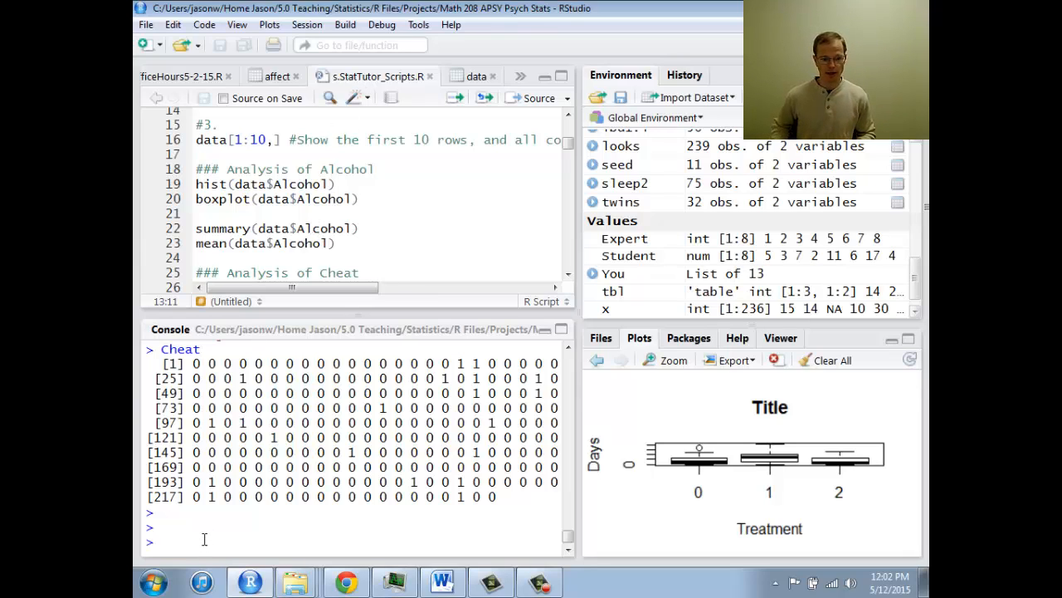
type("cheat")
key("BackSpace")
Plot a histogram of Alcohol with hist(data$Alcohol) and enlarge the plot area vertically.
key("Up")
key("Up")
key("Up")
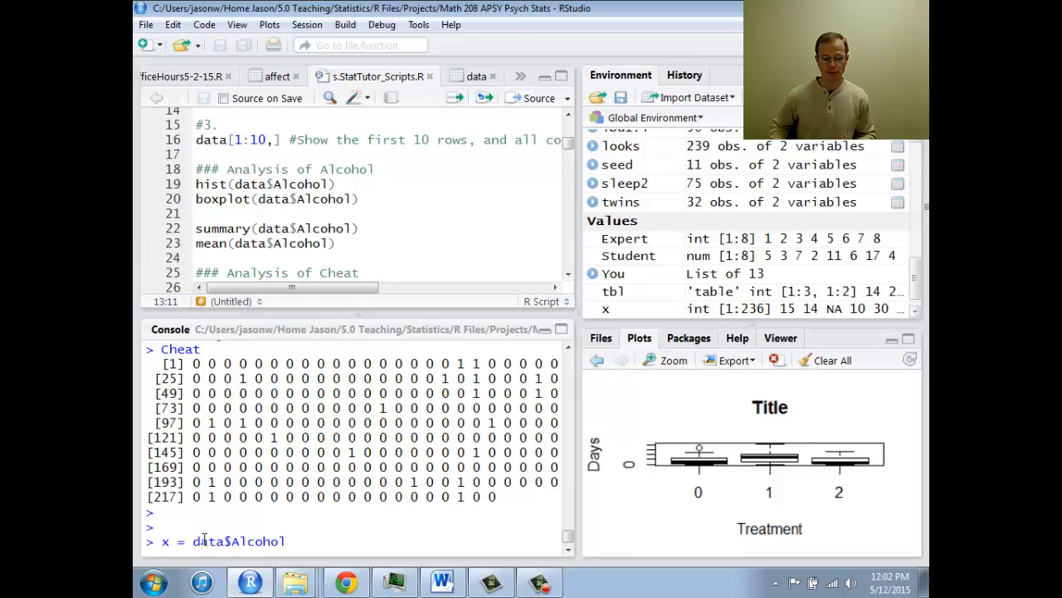
key("Delete")
key("Delete")
key("Delete")
key("Delete")
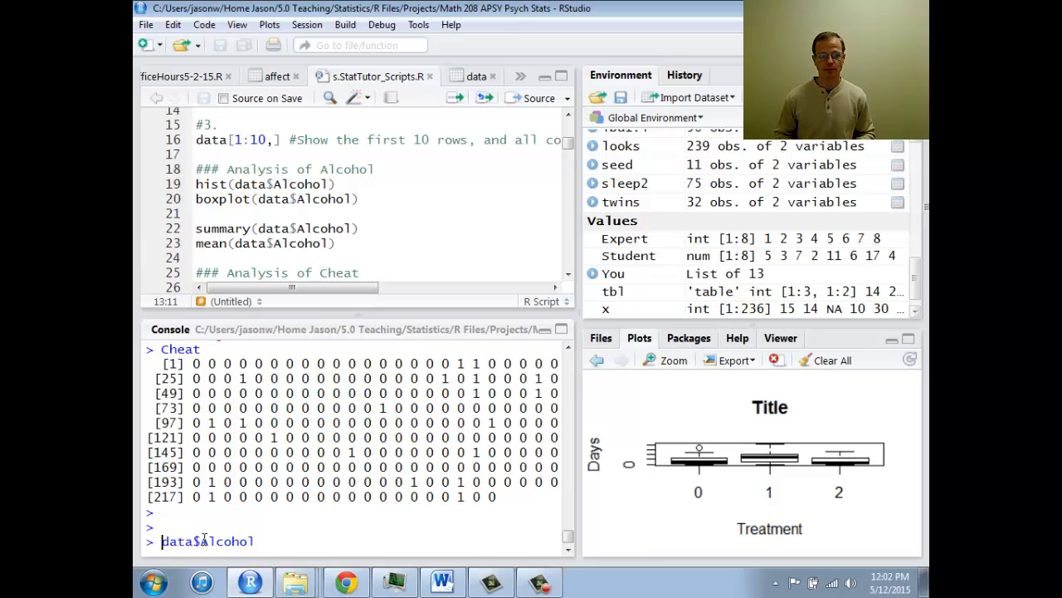
type("hist")
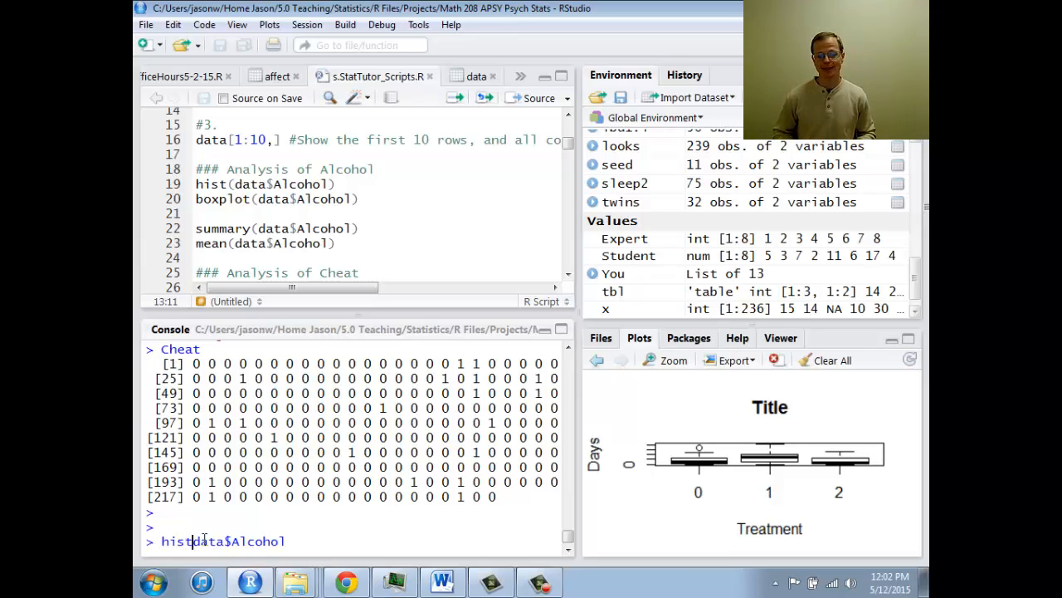
type("(")
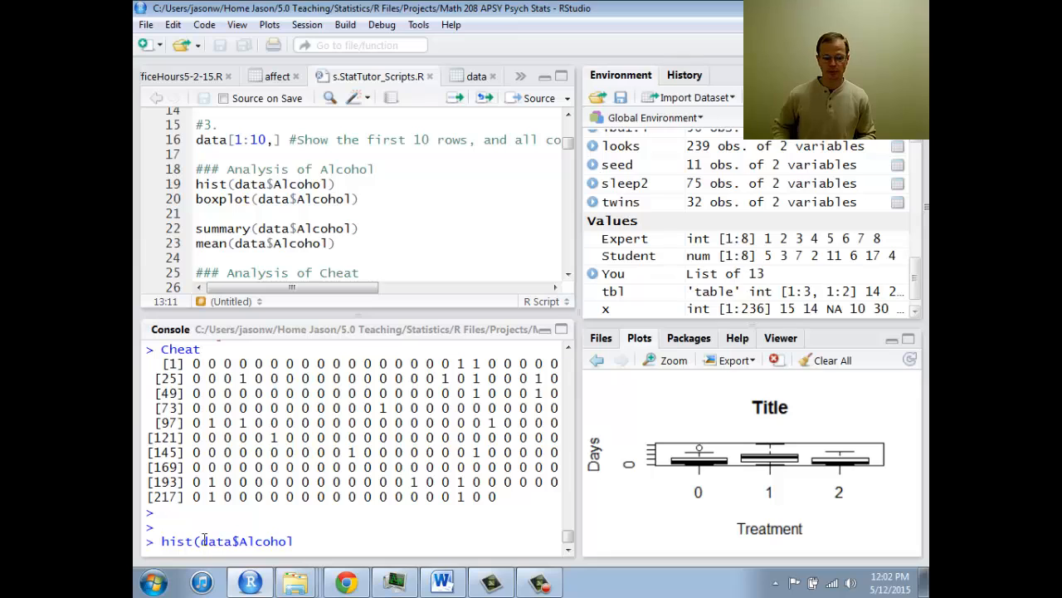
type(")")
key("Return")
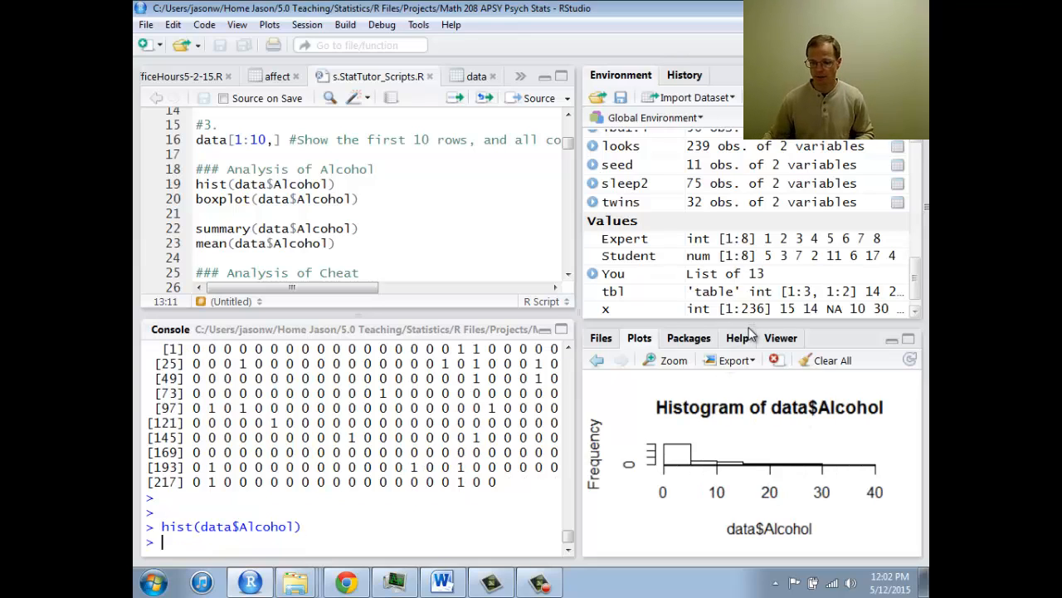
left_click_drag(750, 324, 750, 203)
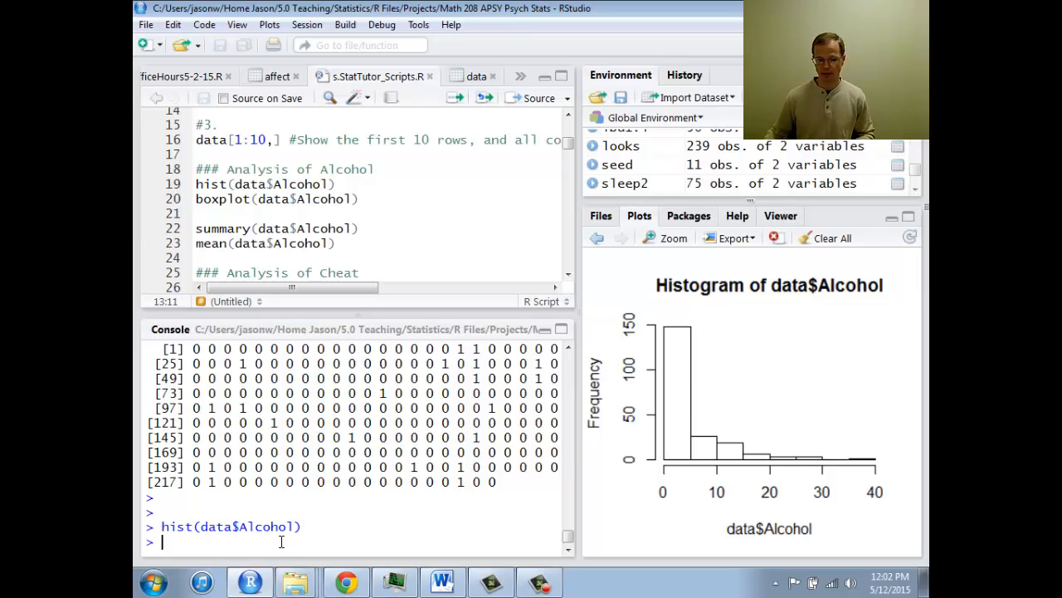
Draw a boxplot of the Alcohol variable by running boxplot(data$Alcohol) in the console.
key("Up")
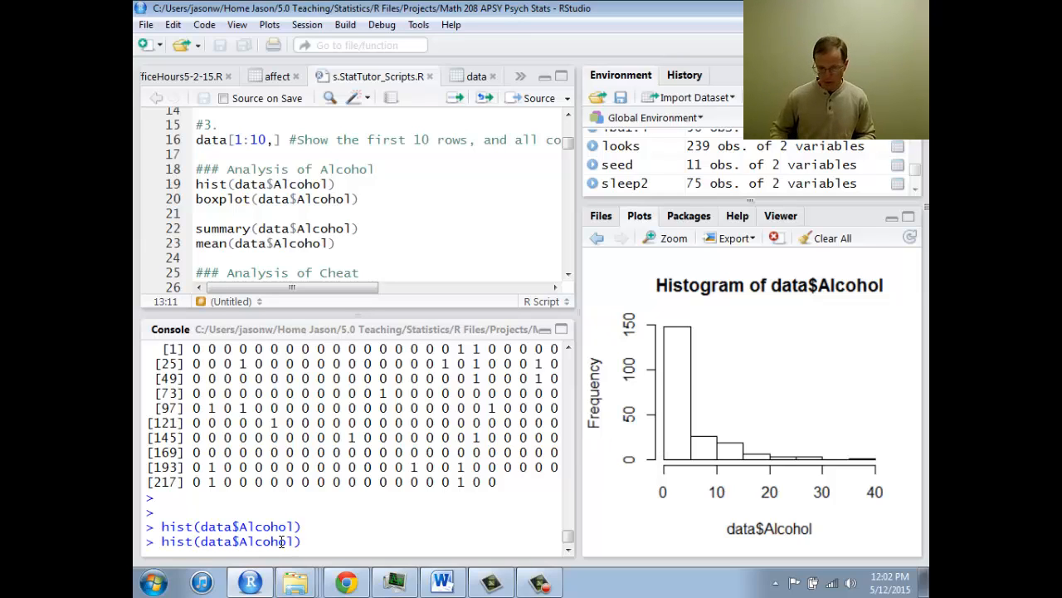
key("Delete")
key("Delete")
key("Delete")
key("Delete")
type("bo")
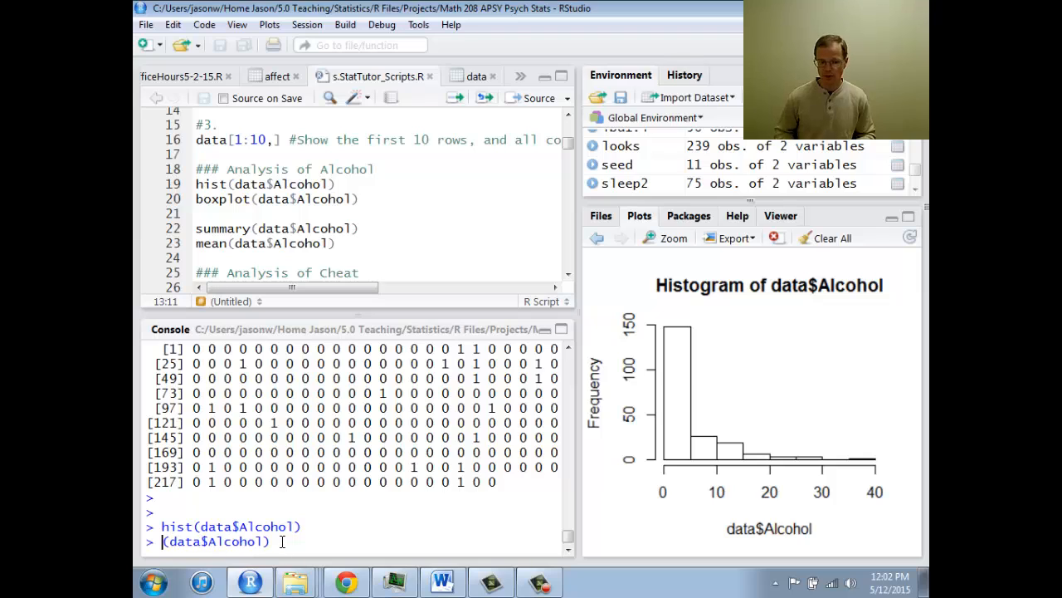
type("xplot")
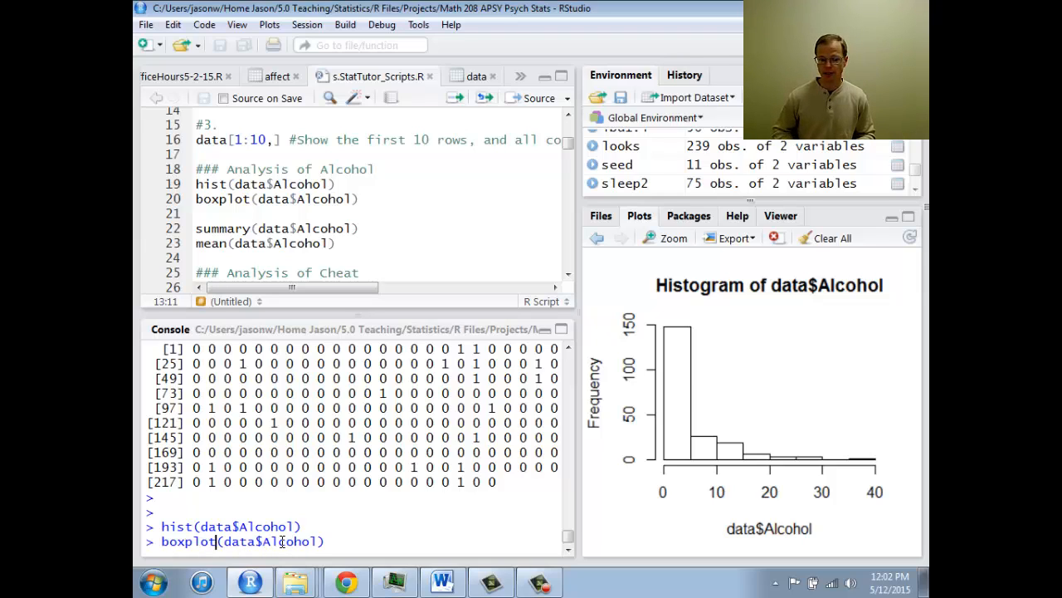
key("Return")
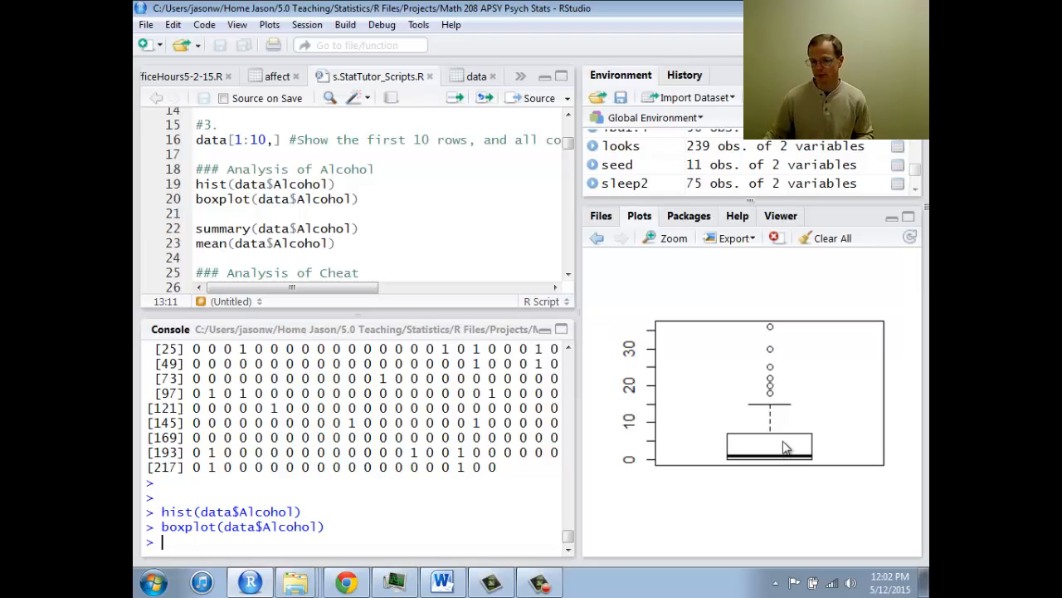
Compare the Alcohol boxplot with the earlier histogram in the plot history, ending on the boxplot.
left_click(597, 240)
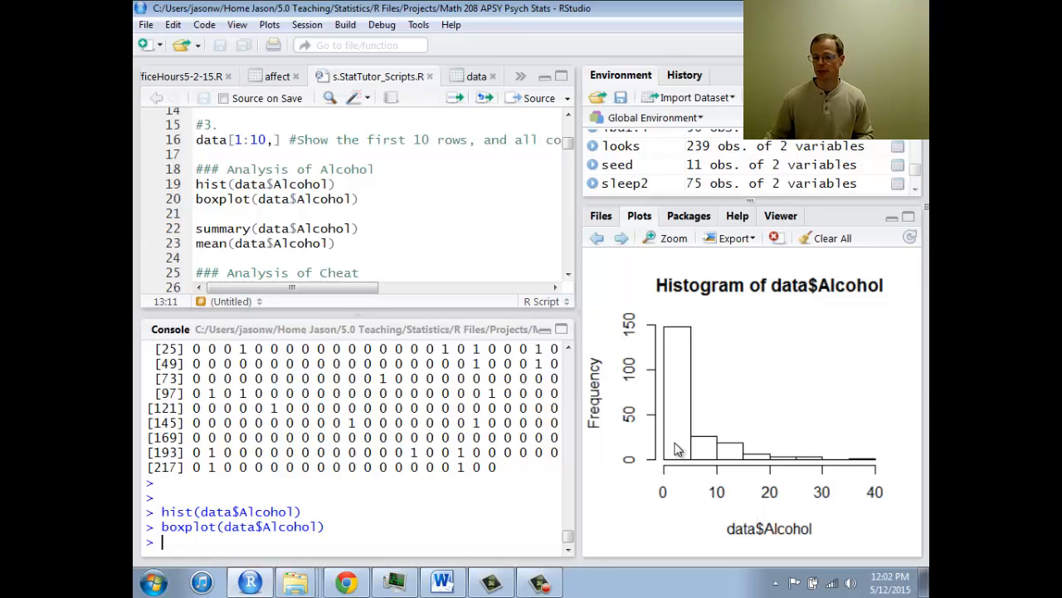
left_click(620, 239)
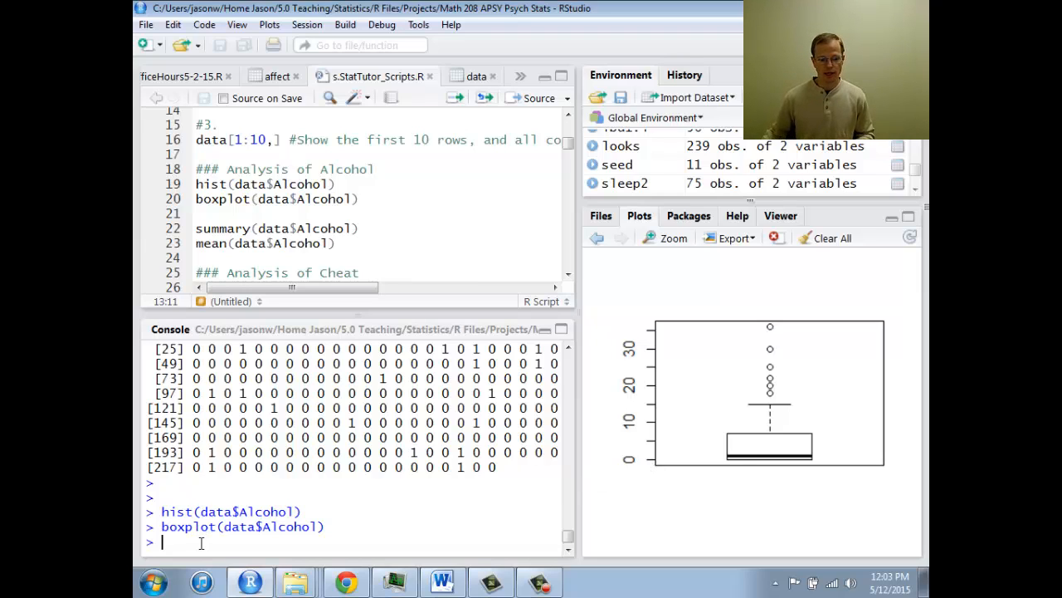
key("Return")
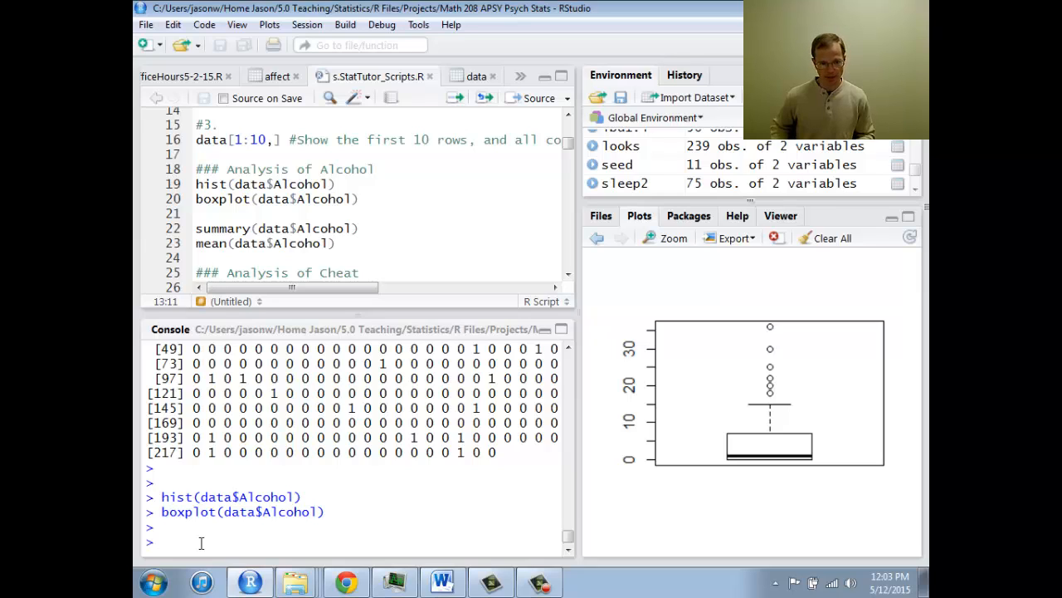
Run summary(data$Alcohol) in the console to get the summary statistics of Alcohol.
key("Up")
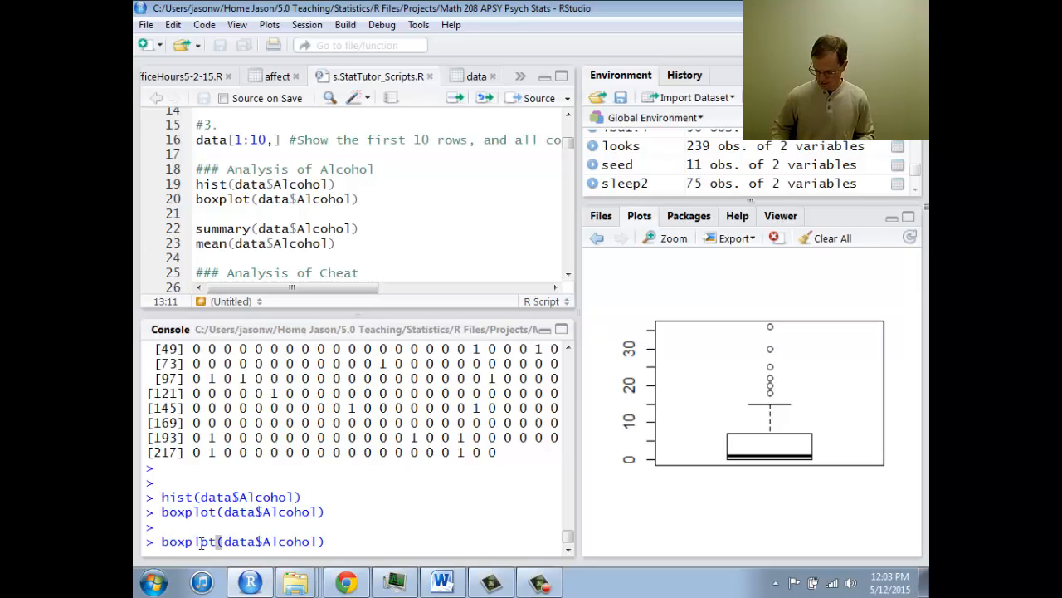
key("Home")
key("Delete")
key("Delete")
key("Delete")
key("Delete")
key("Delete")
key("Delete")
key("Delete")
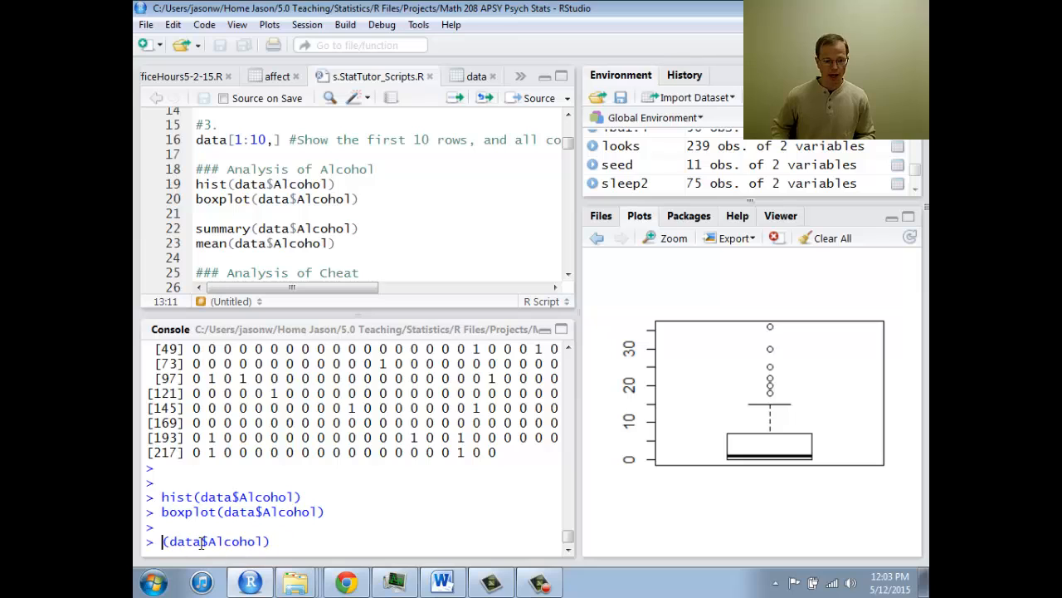
type("summary")
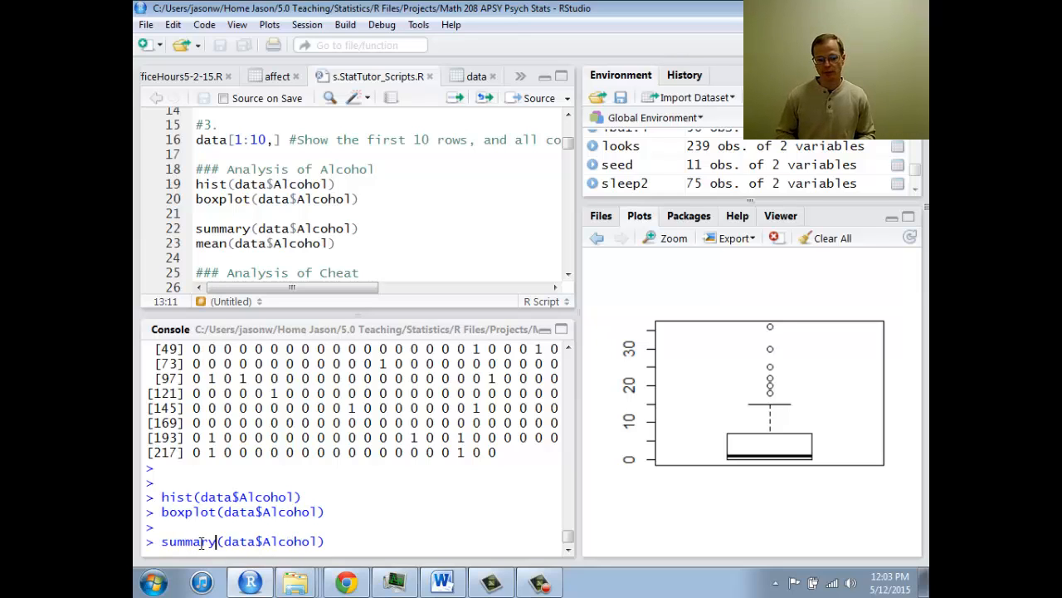
key("Return")
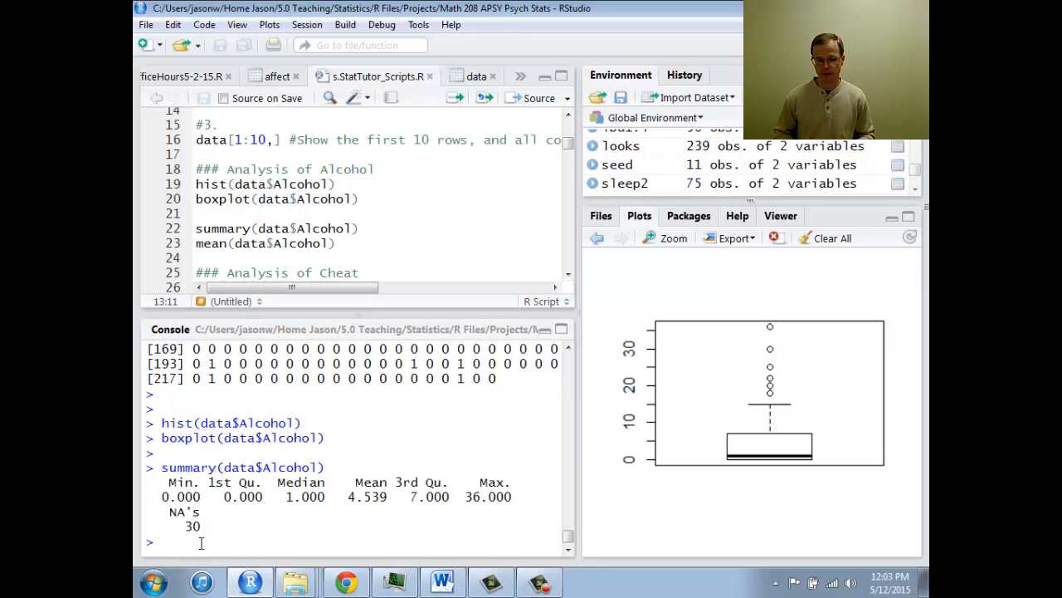
Examine the missing-value count, mean, minimum, maximum, first quartile and median in the Alcohol summary, comparing them with the boxplot.
left_click_drag(169, 508, 219, 526)
left_click(208, 525)
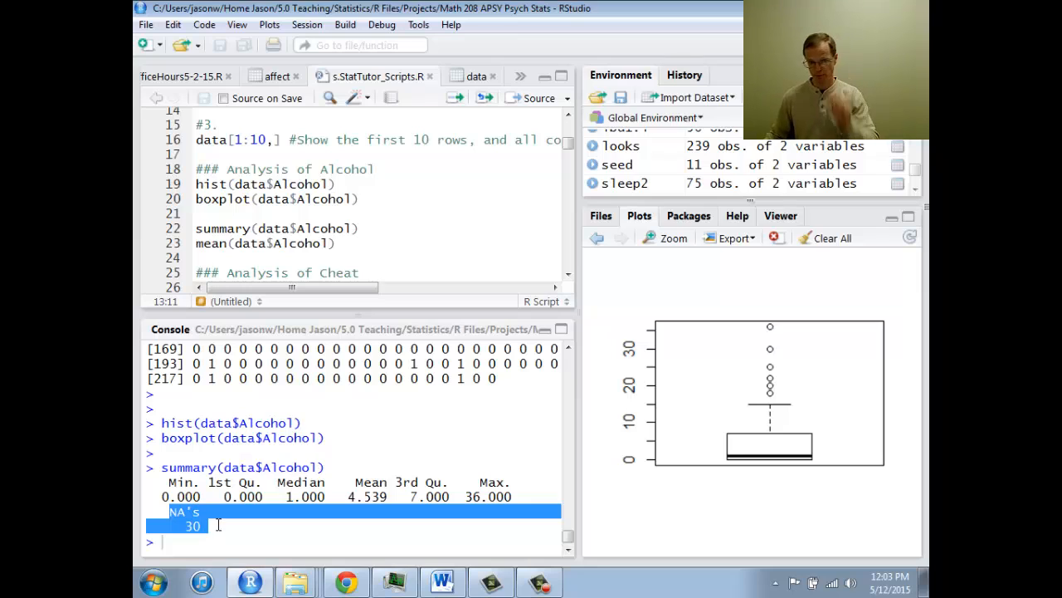
left_click(218, 524)
left_click_drag(349, 496, 389, 497)
left_click(388, 496)
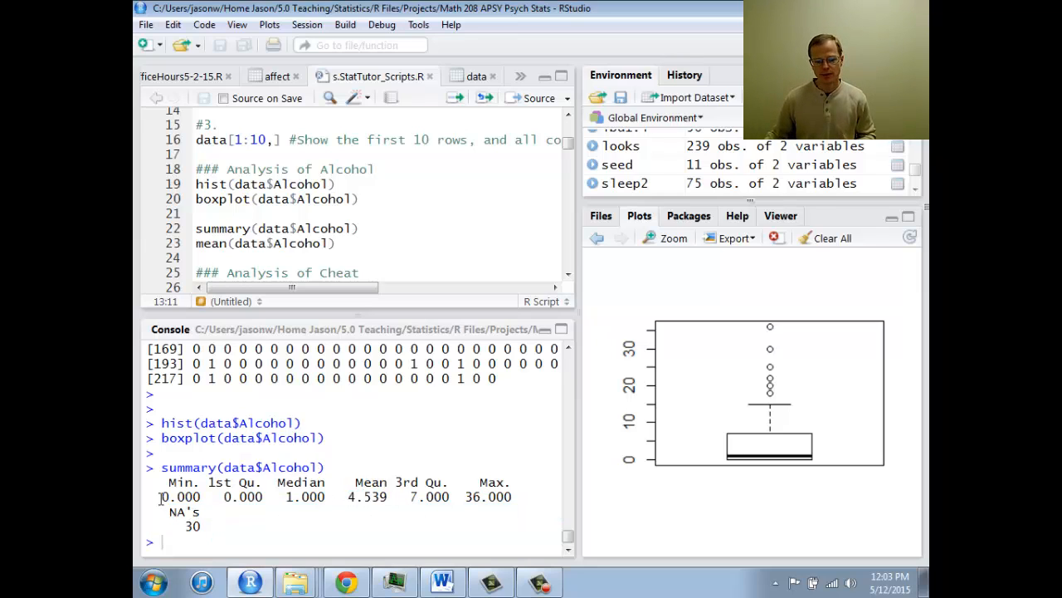
left_click_drag(161, 497, 203, 496)
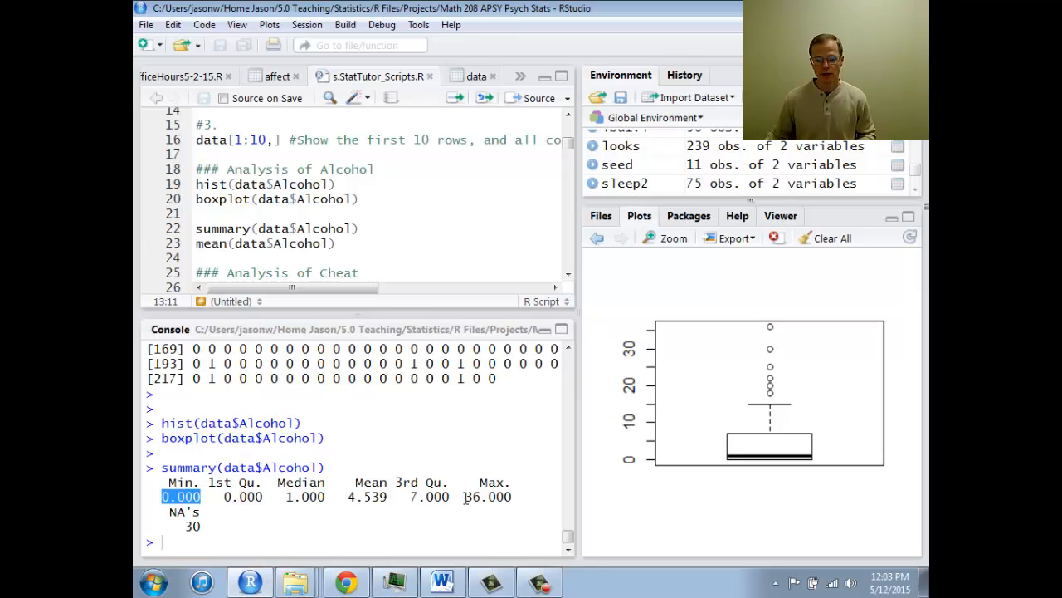
left_click_drag(464, 496, 519, 498)
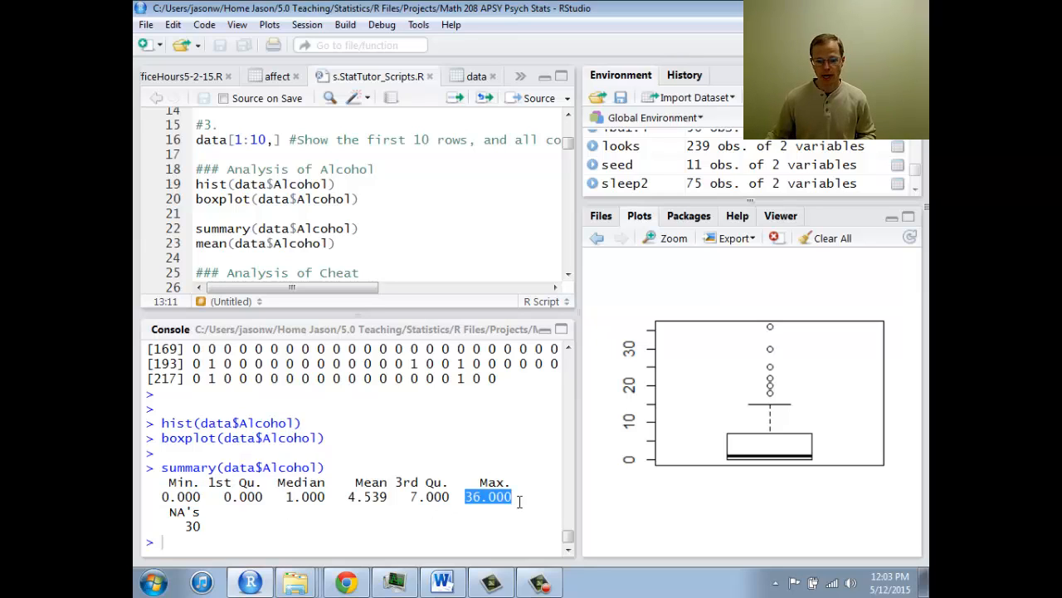
left_click_drag(223, 496, 266, 496)
left_click(264, 496)
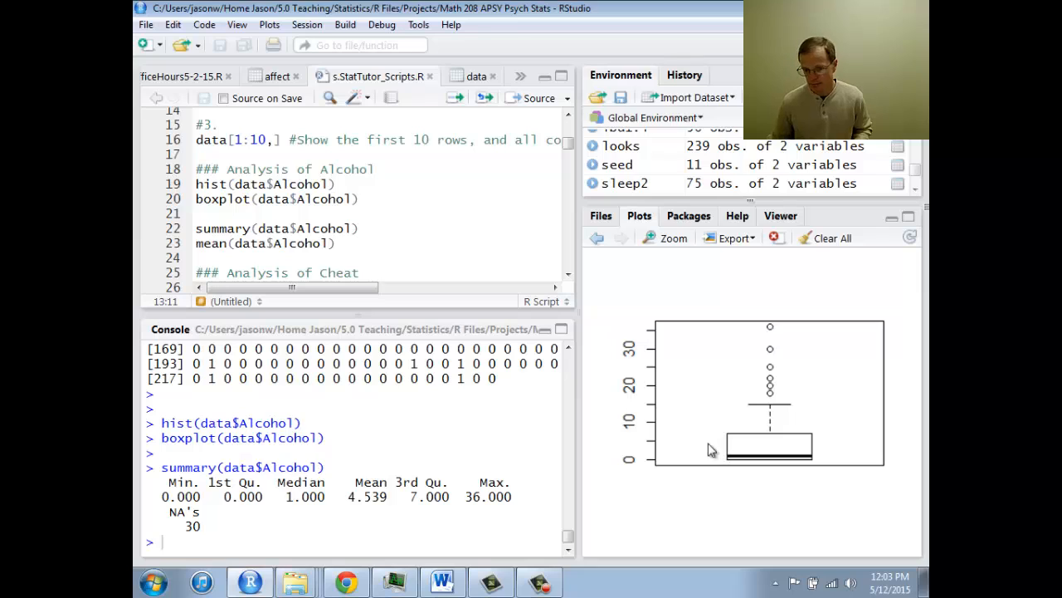
left_click_drag(284, 496, 329, 496)
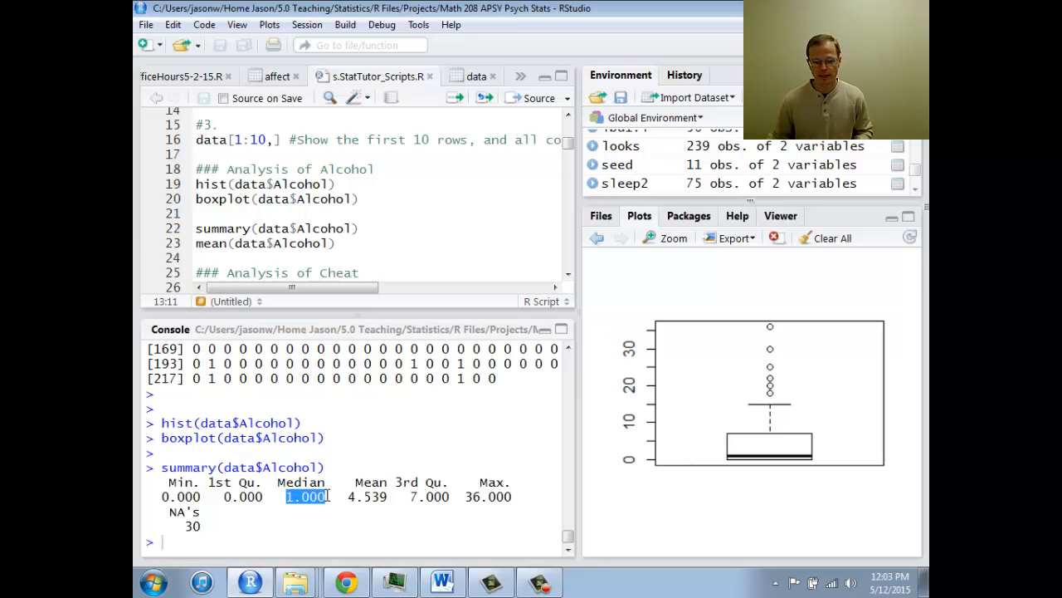
left_click(328, 495)
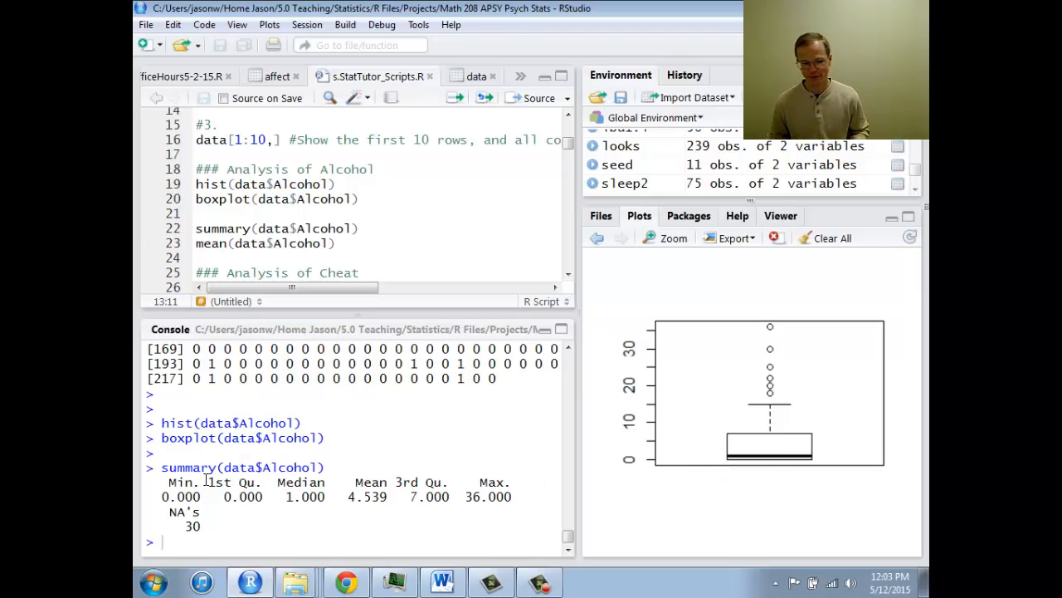
left_click_drag(157, 496, 266, 496)
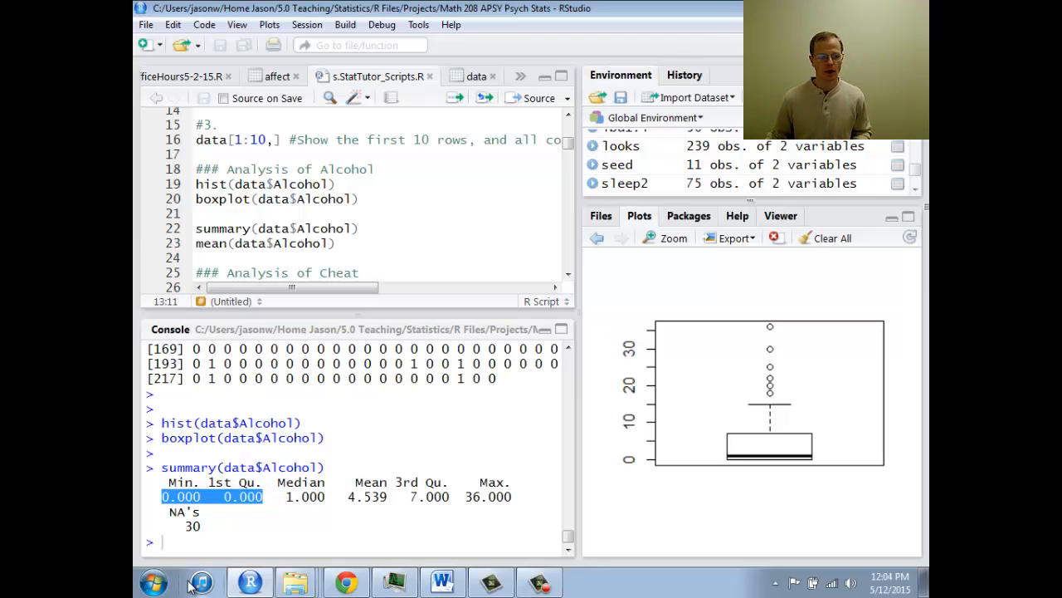
Compute the mean of Alcohol by running mean(data$Alcohol) in the console.
left_click(199, 534)
key("Up")
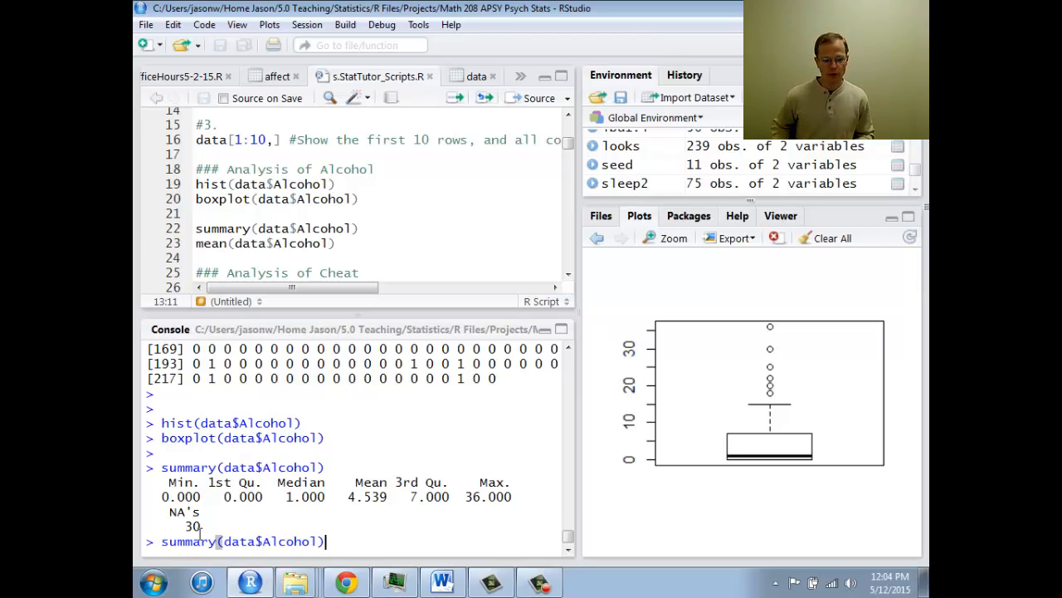
key("Home")
key("Delete")
key("Delete")
key("Delete")
key("Delete")
key("Delete")
key("Delete")
key("Delete")
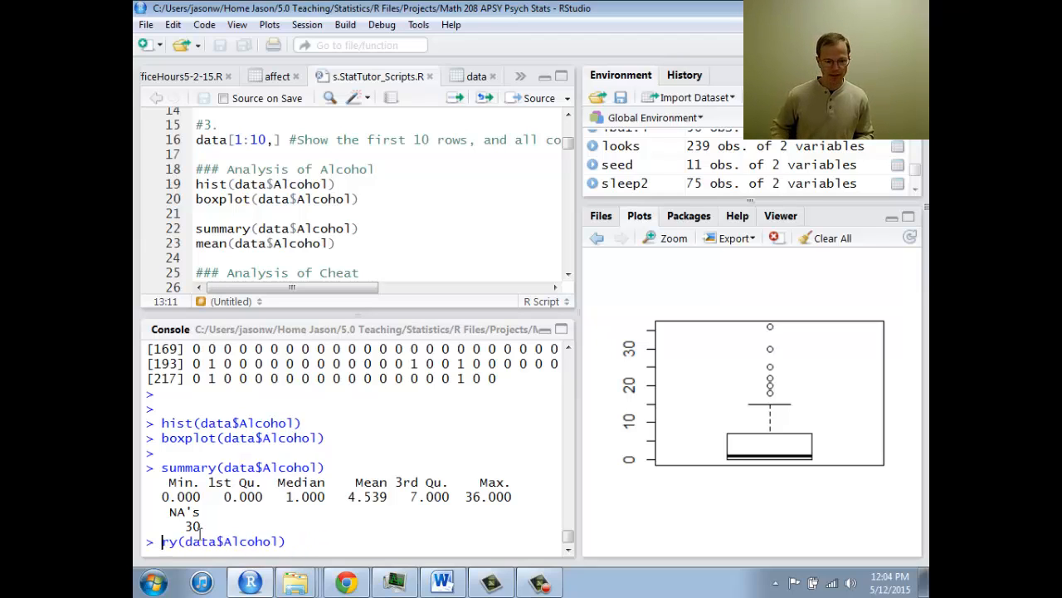
type("mean")
key("Return")
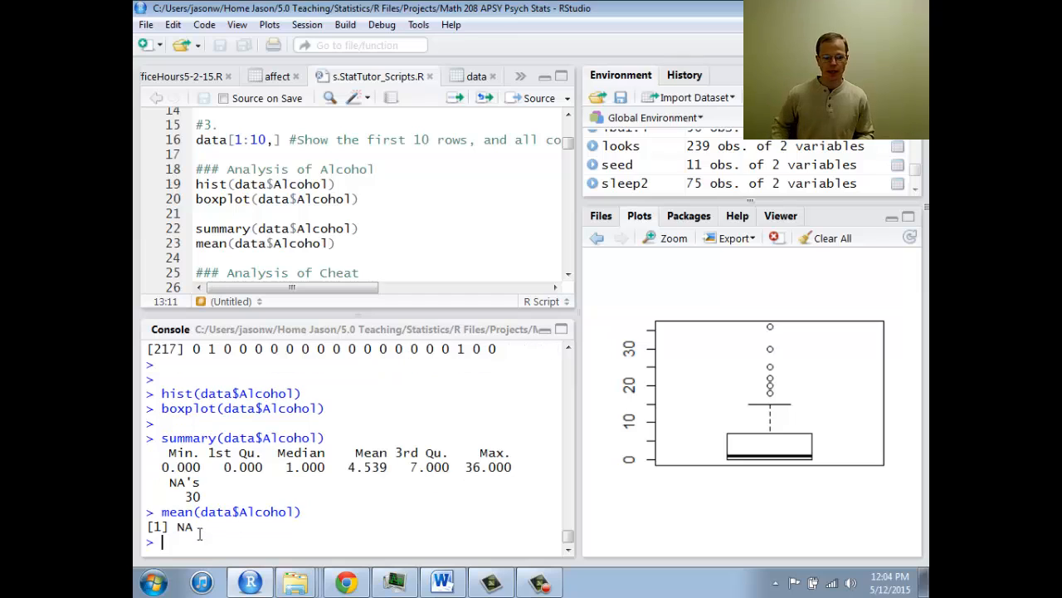
Compute the mean of Alcohol without missing values by running mean(data$Alcohol, na.rm=TRUE).
key("Up")
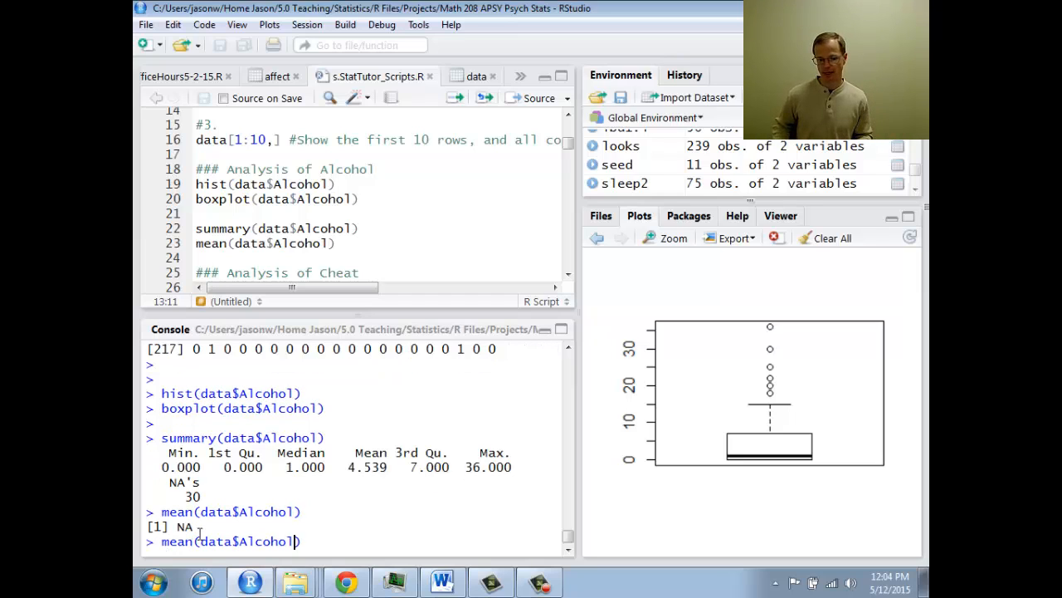
type(", ")
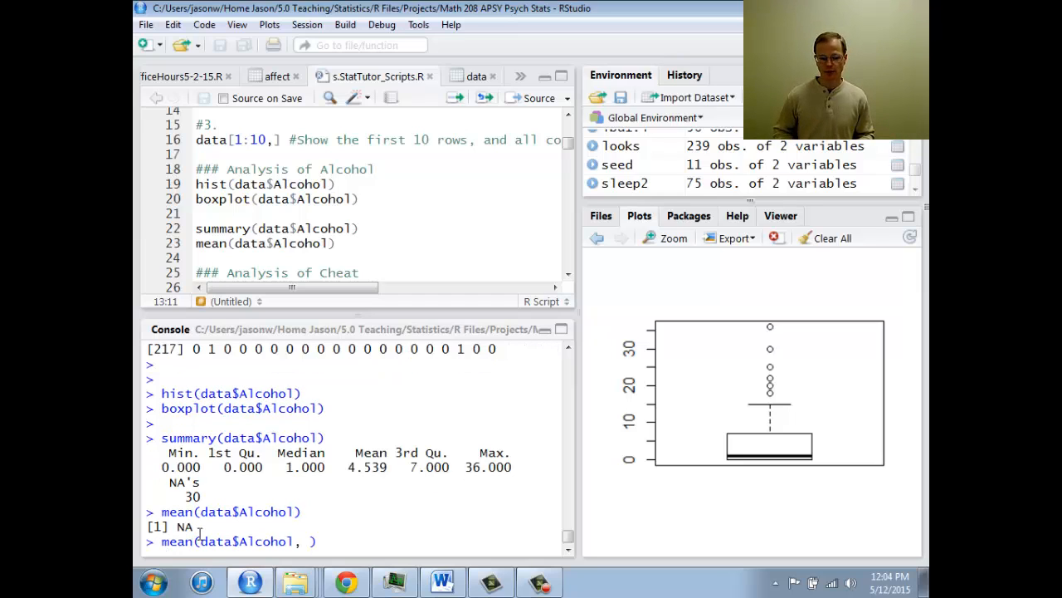
type("na.rm")
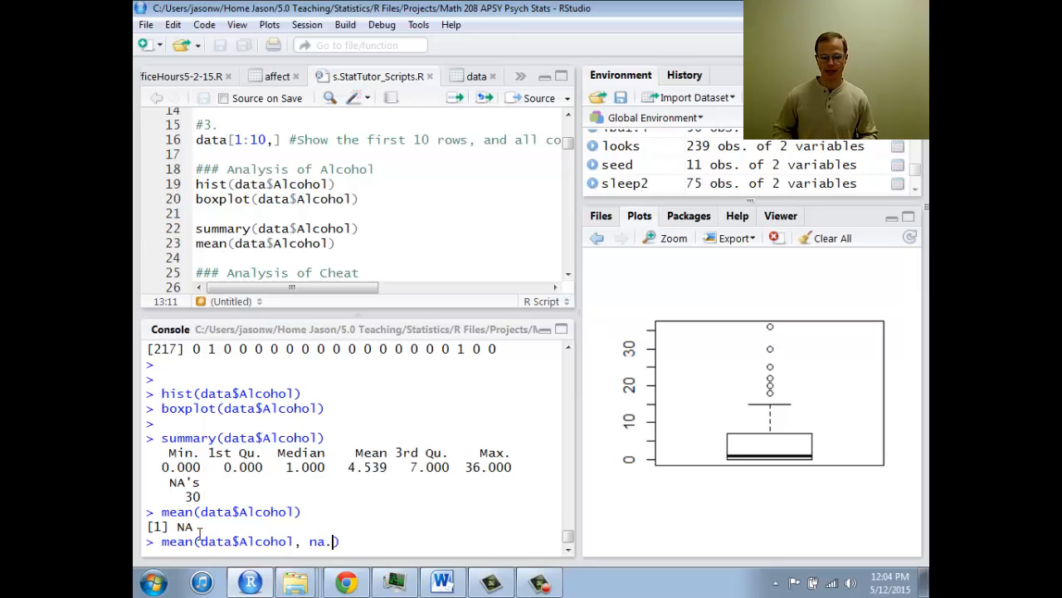
type("=")
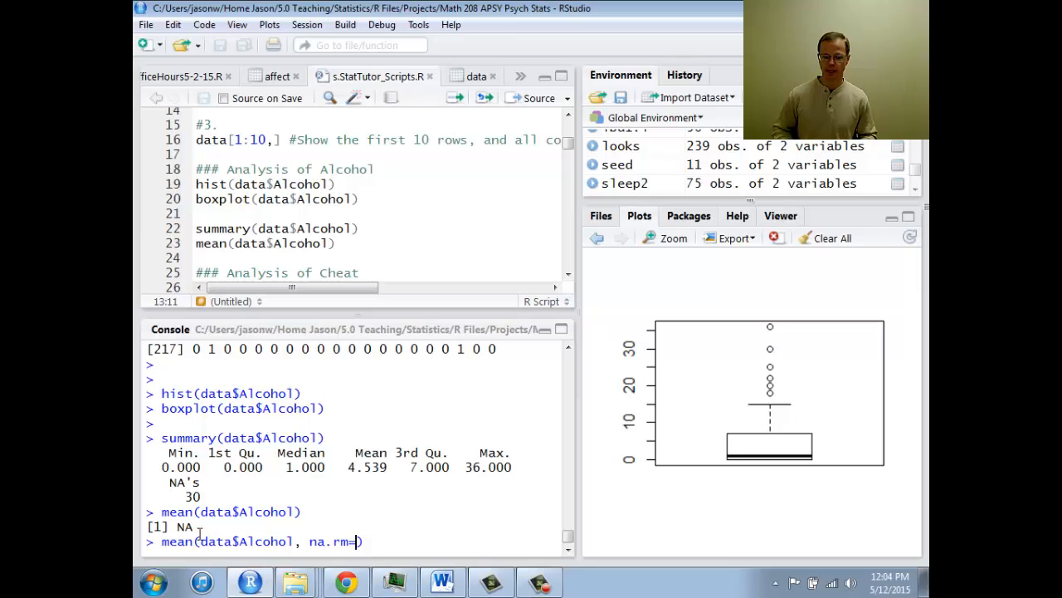
type("TRUE")
key("Return")
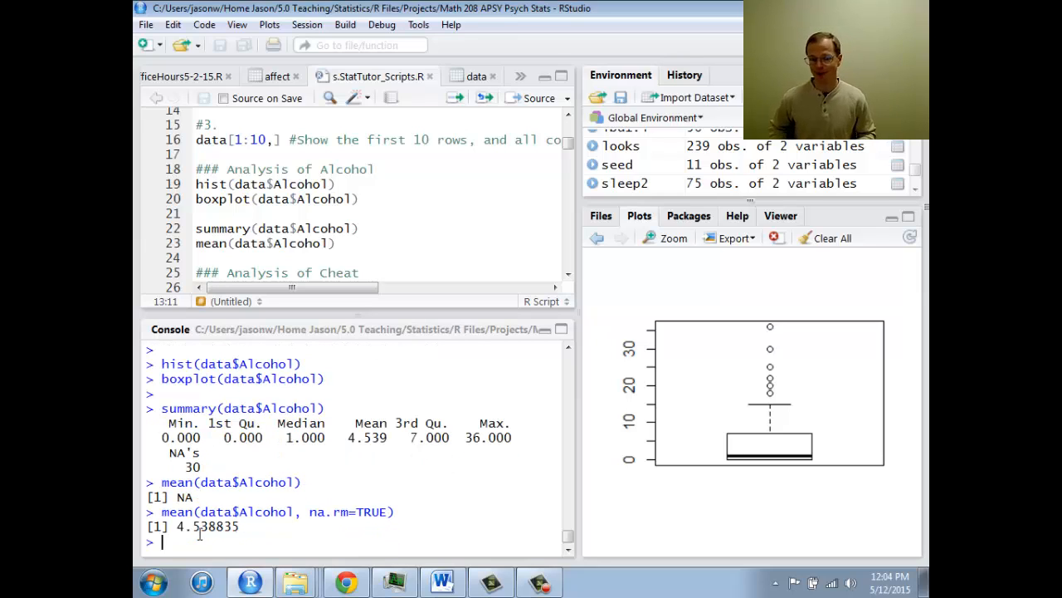
Compute the standard deviation of Alcohol by running sd(data$Alcohol, na.rm=TRUE).
key("Up")
key("Home")
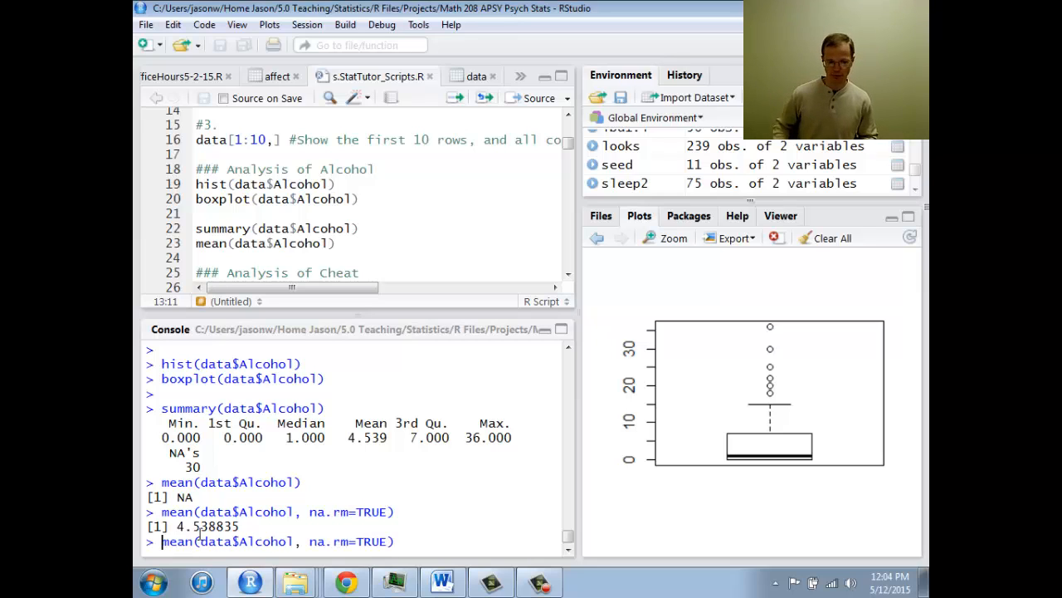
key("Delete")
key("Delete")
key("Delete")
key("Delete")
type("sd")
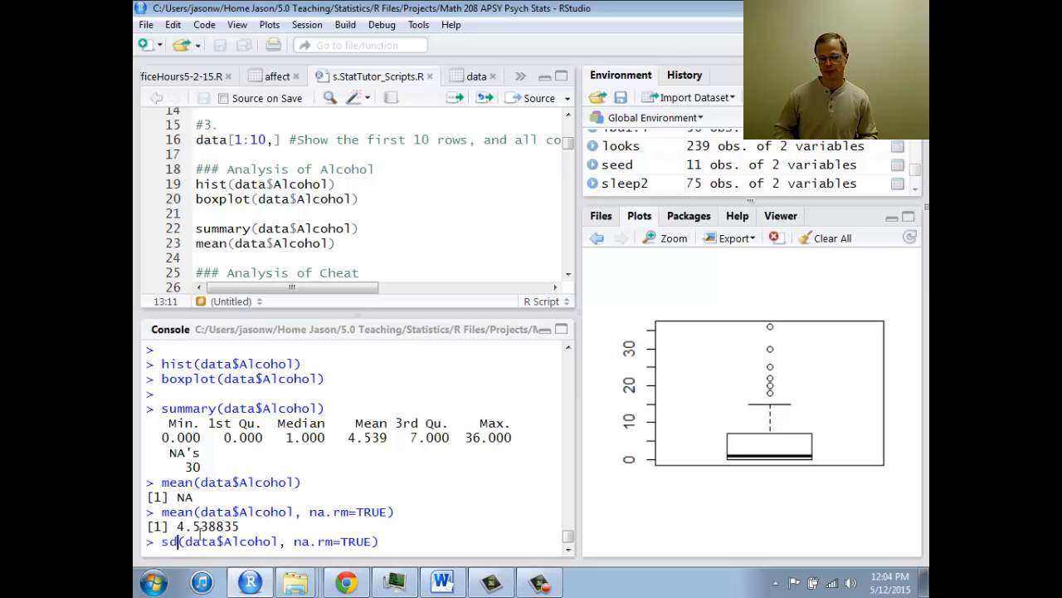
key("Return")
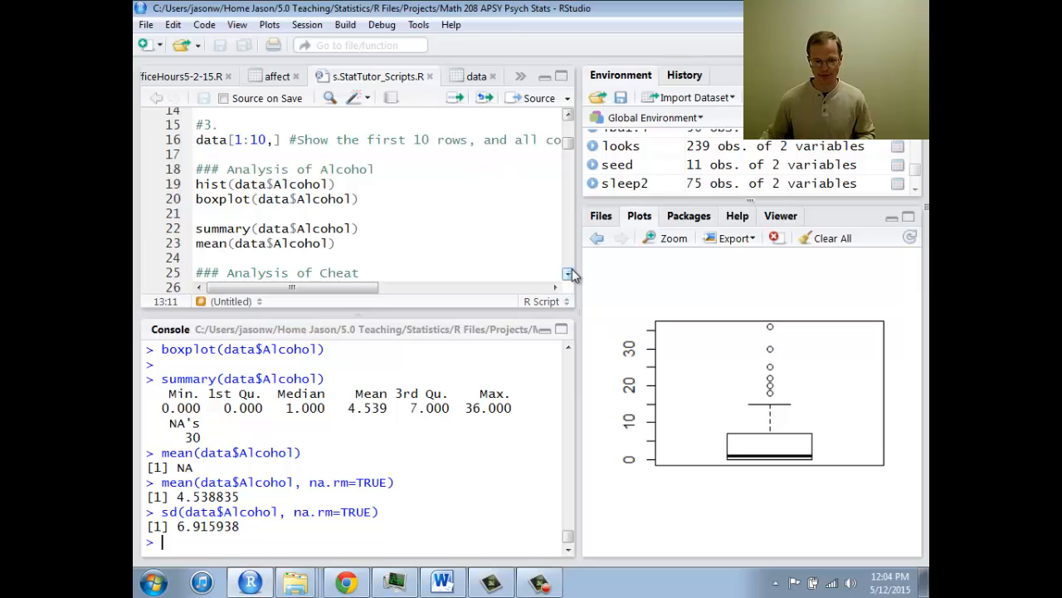
Print the Cheat variable by running only data$Cheat from line 26 of the script's Analysis of Cheat section.
left_click(569, 275)
left_click(569, 276)
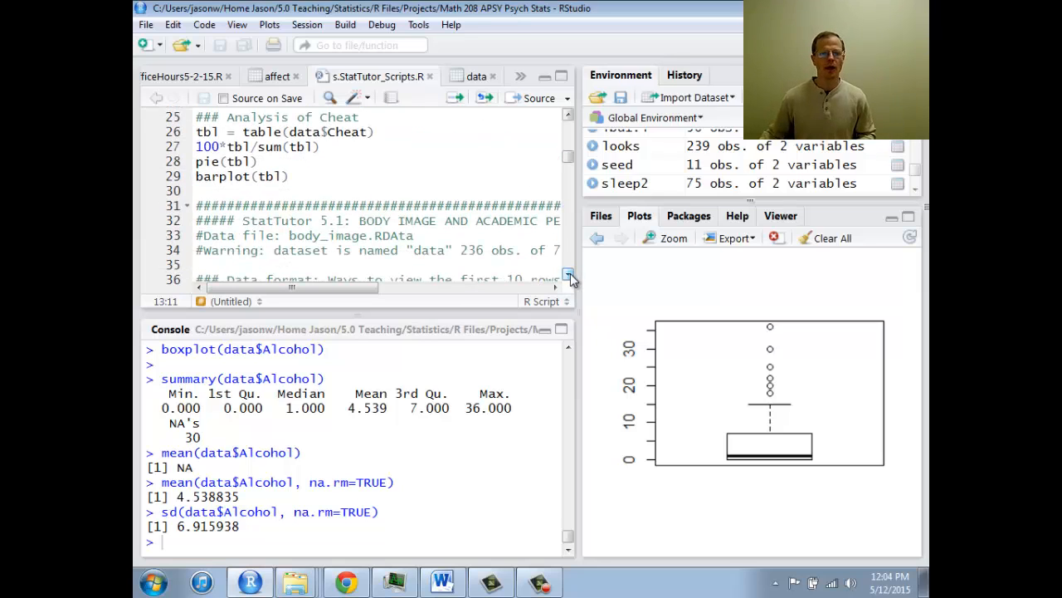
scroll(569, 274, "up", 3)
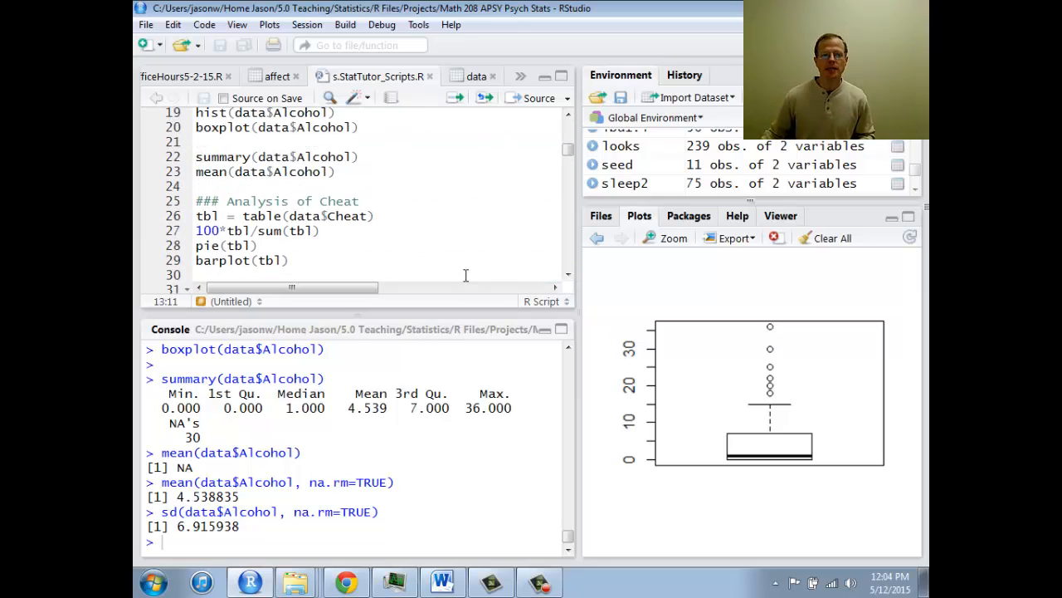
scroll(573, 275, "down", 2)
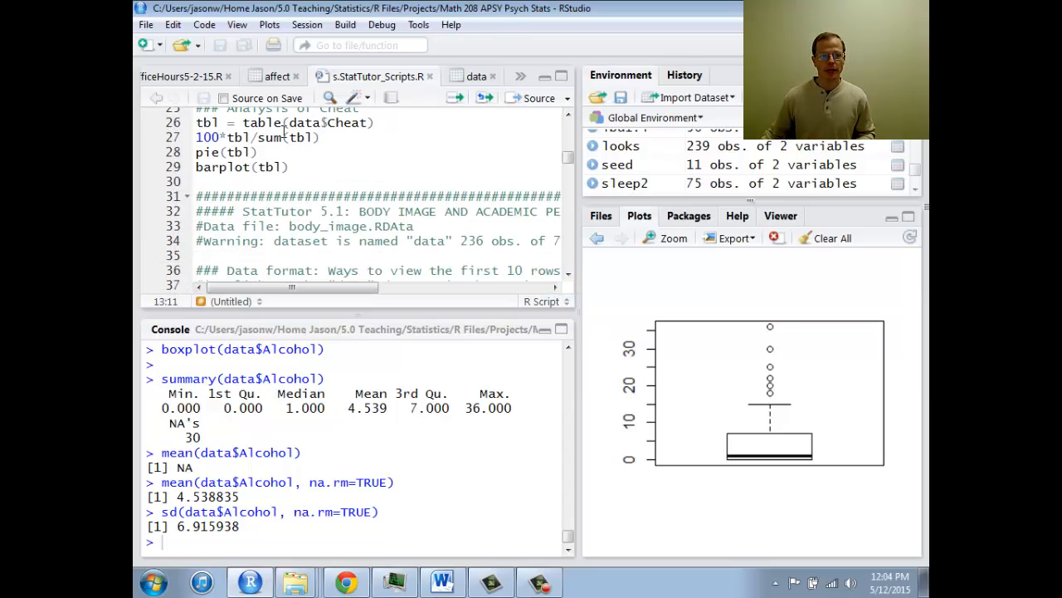
left_click_drag(289, 123, 370, 123)
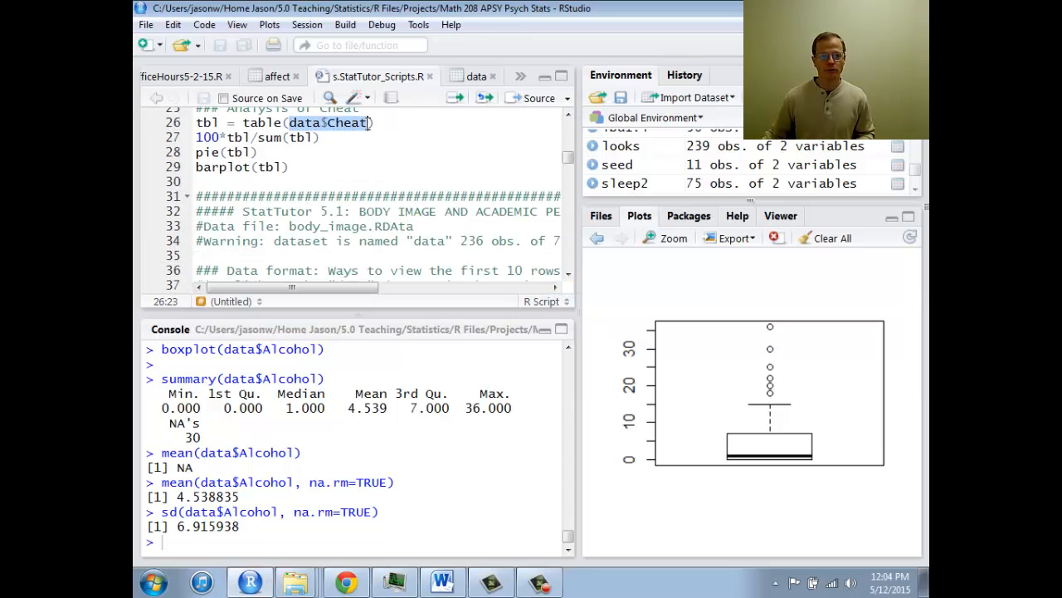
left_click(460, 98)
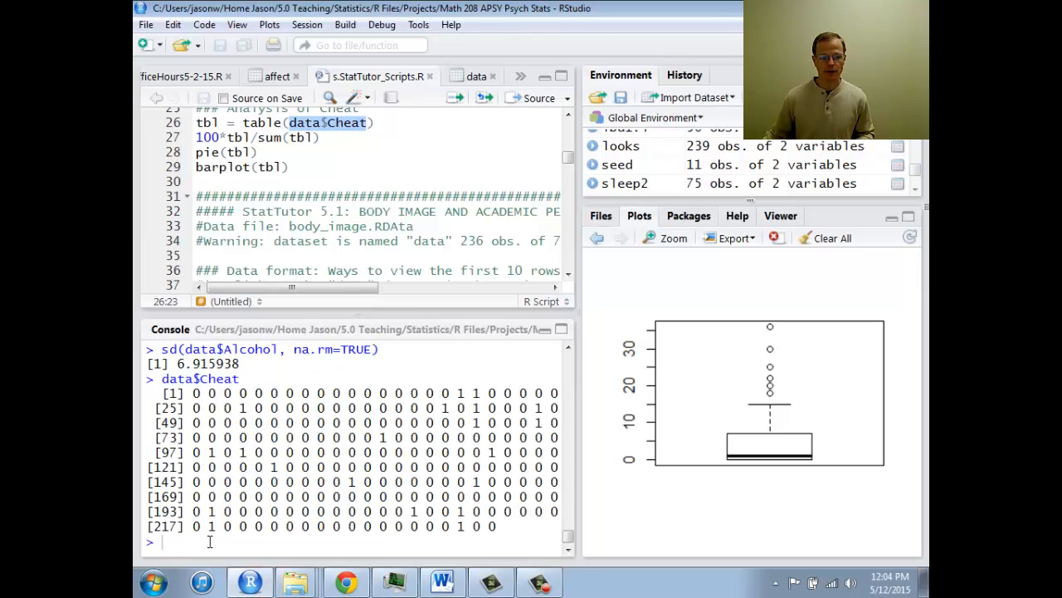
Tabulate the Cheat variable by running table(data$Cheat) in the console and review the resulting counts.
key("Up")
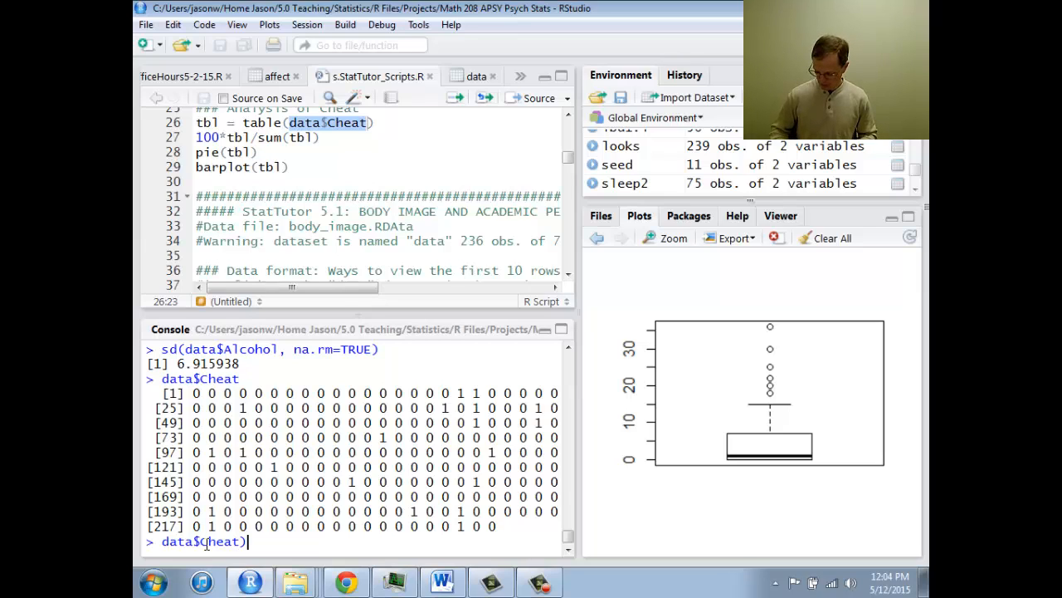
key("Home")
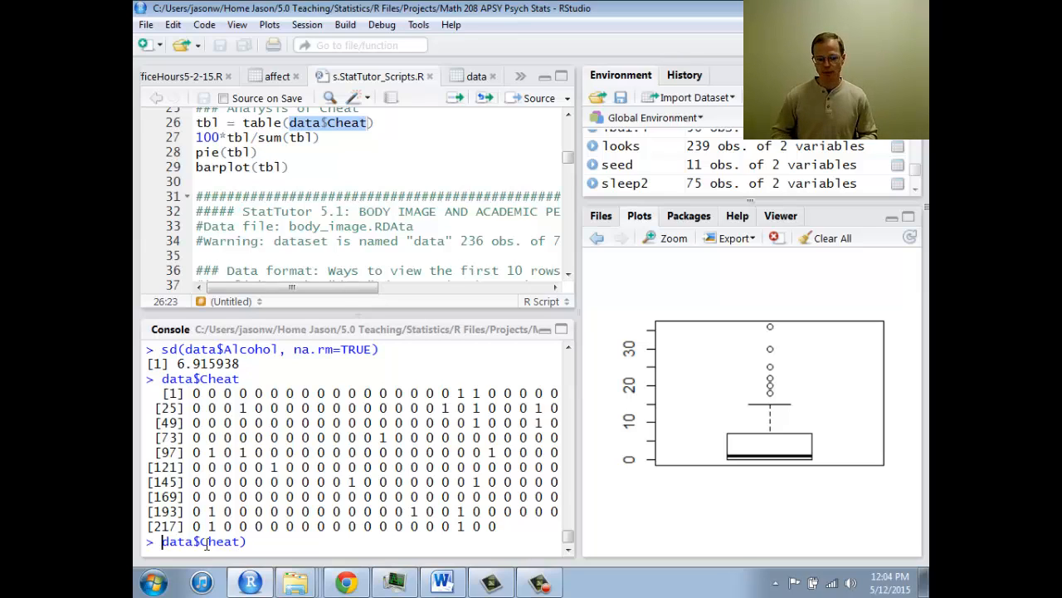
type("table(")
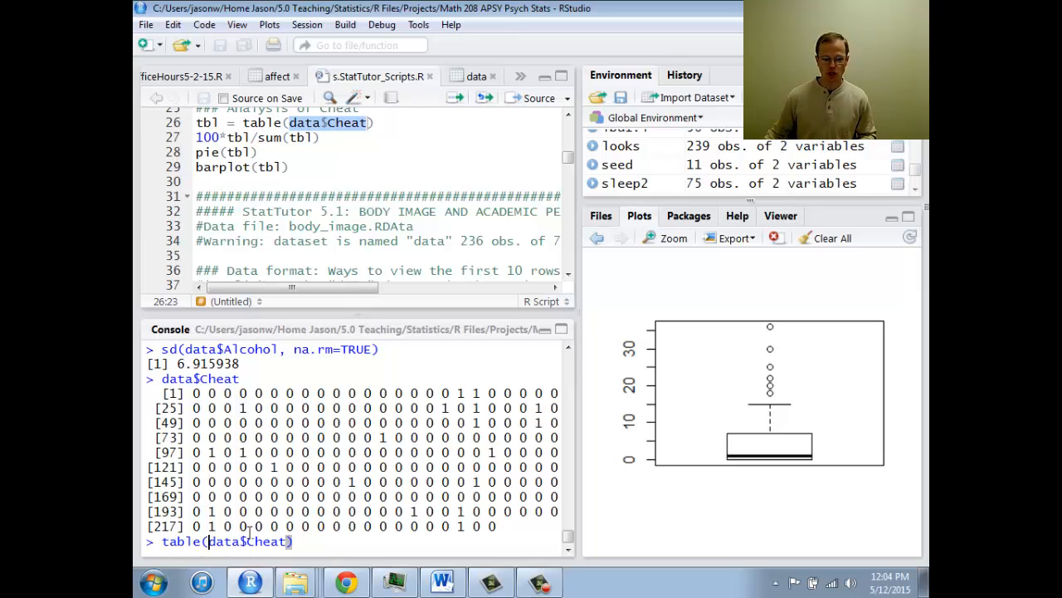
left_click(308, 539)
key("Return")
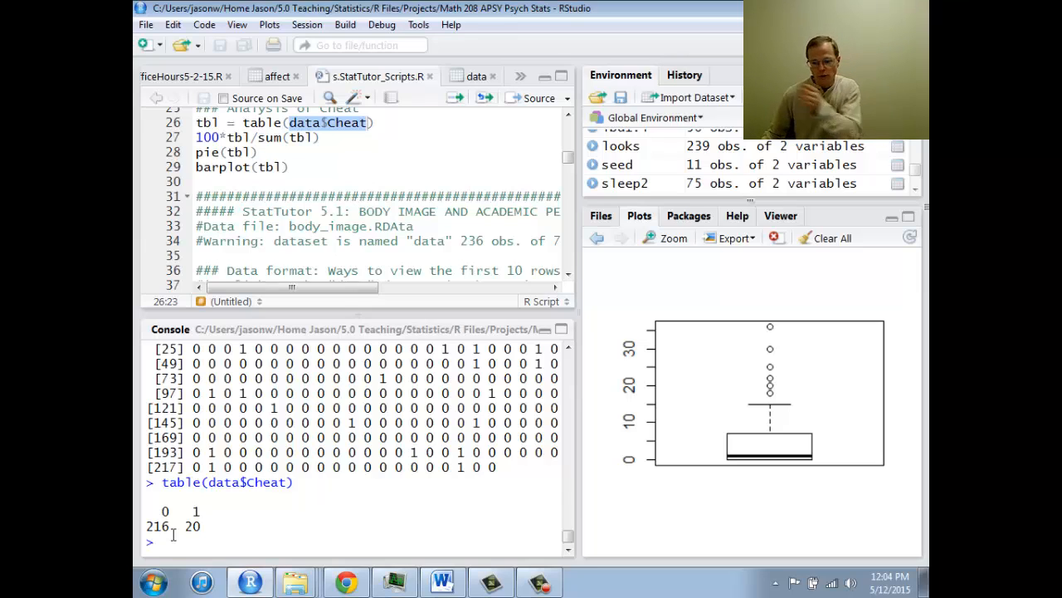
left_click_drag(146, 526, 204, 528)
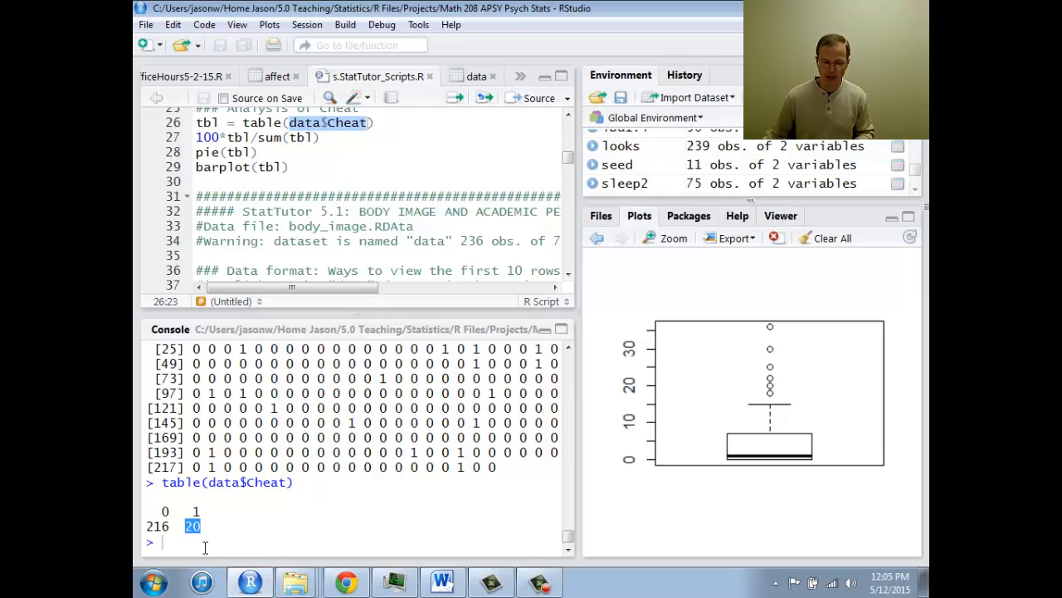
left_click(204, 546)
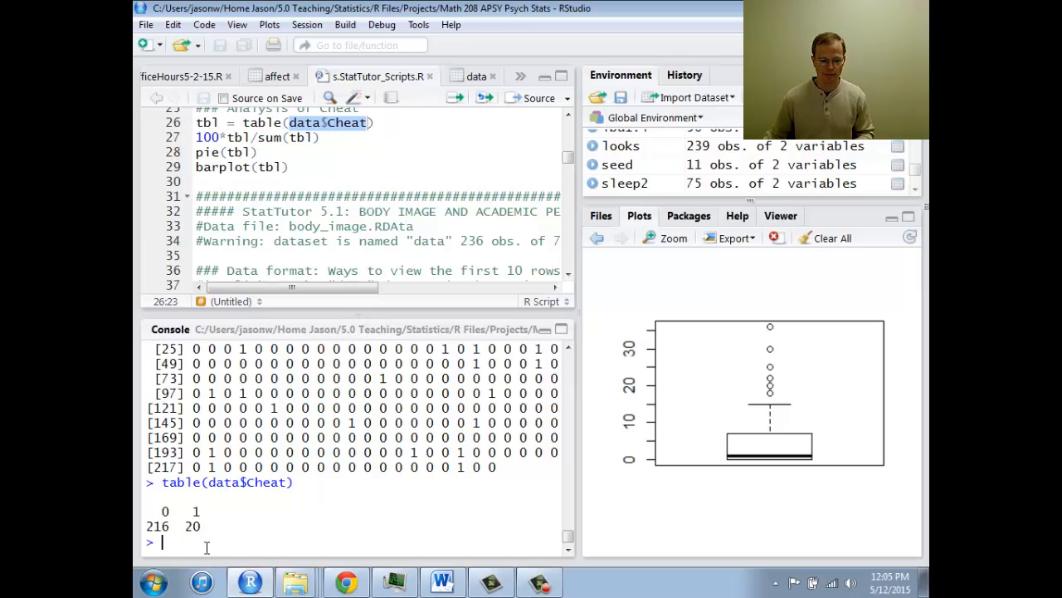
Store the Cheat frequency table by running tbl = table(data$Cheat) and print tbl.
key("Up")
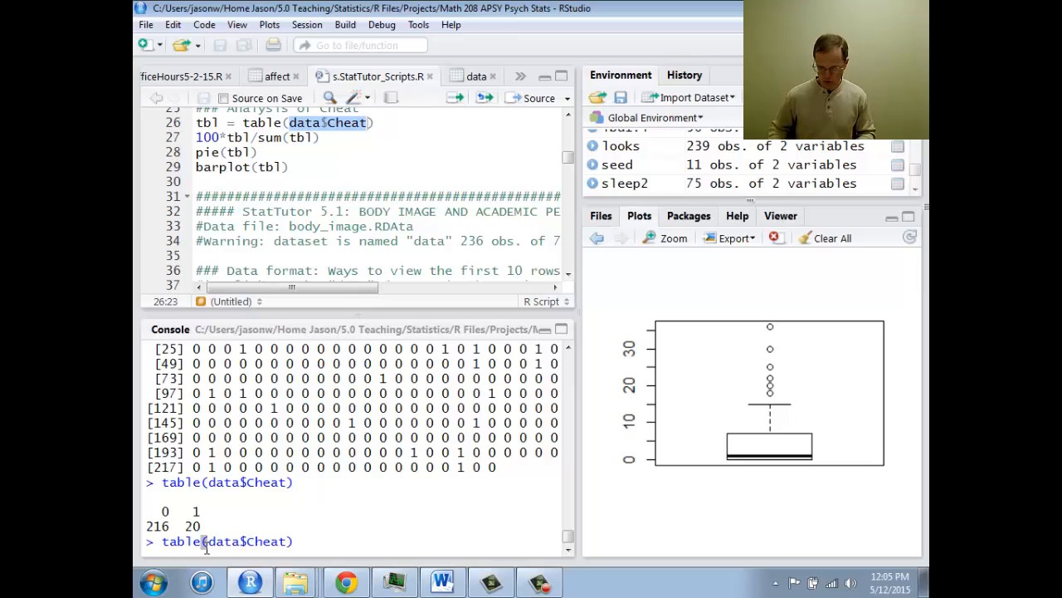
key("Home")
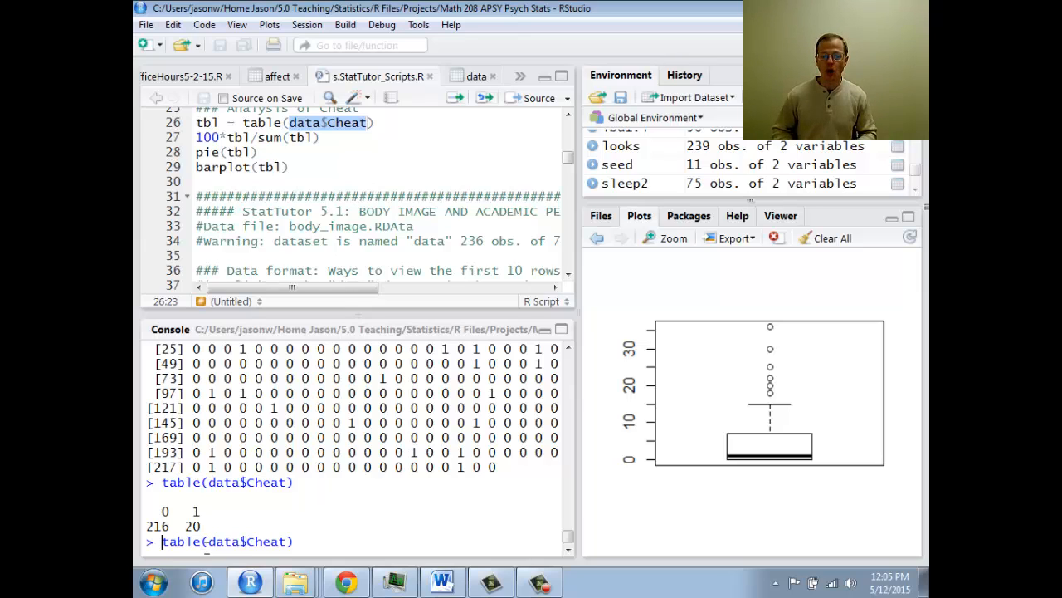
type("tbl =")
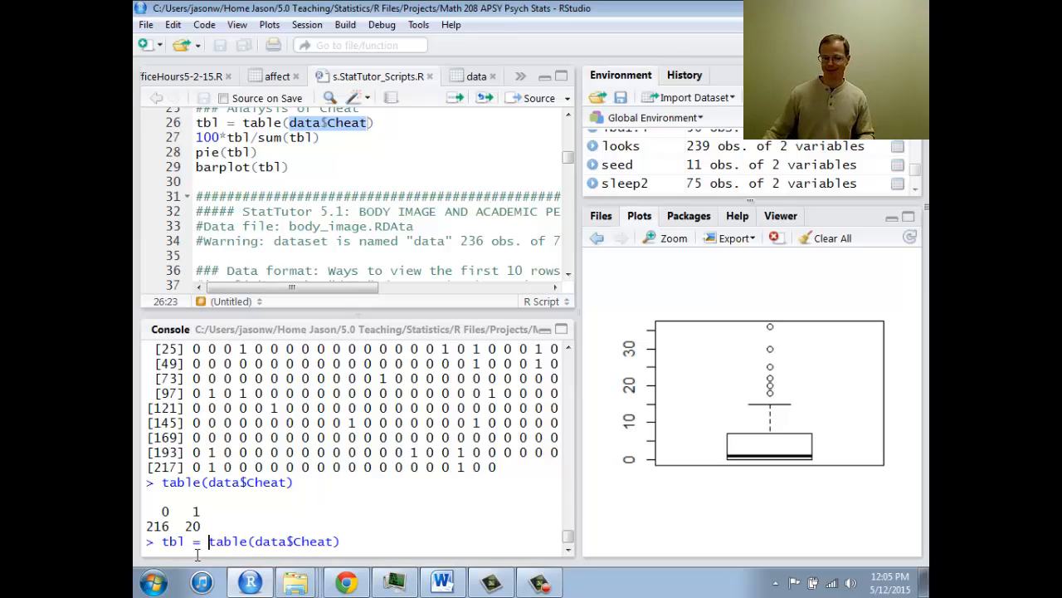
key("Return")
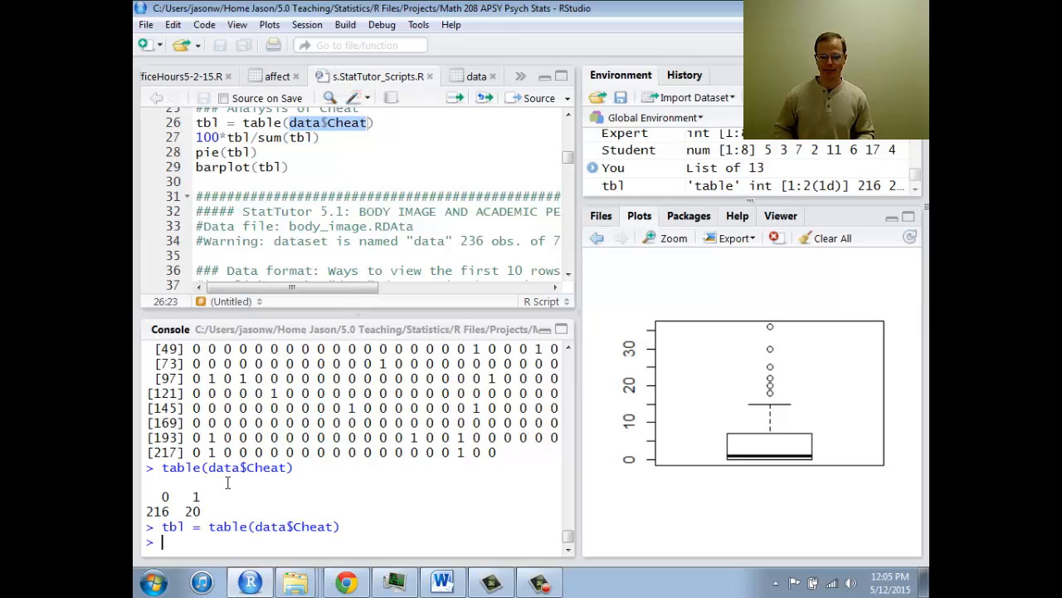
type("tbl")
key("Return")
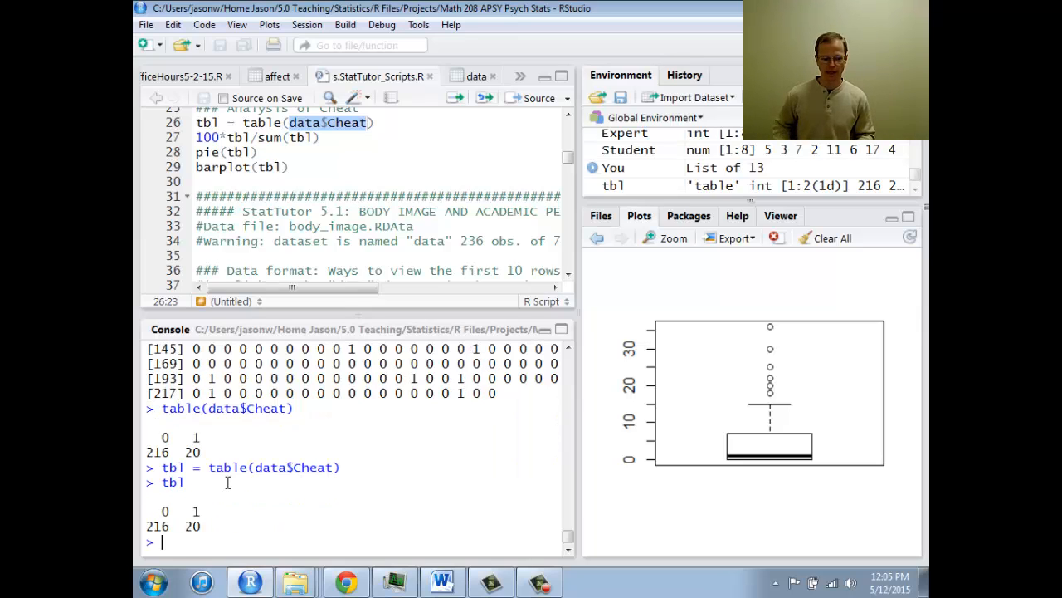
Assign table(data$Cheat) to another variable named with the presenter's first name, and print that variable.
key("Up")
key("BackSpace")
key("BackSpace")
key("BackSpace")
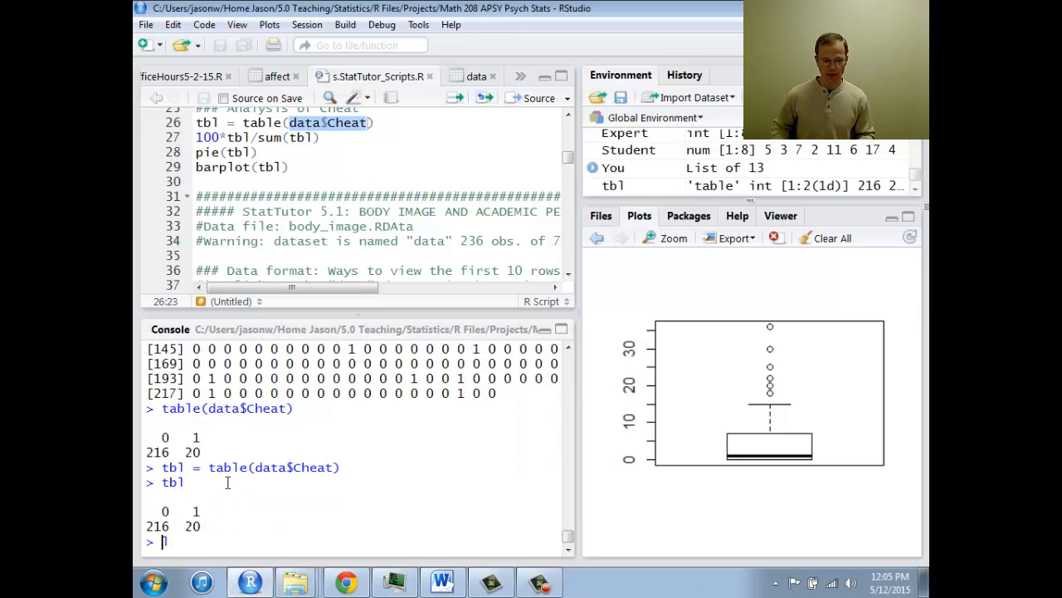
key("Up")
key("Up")
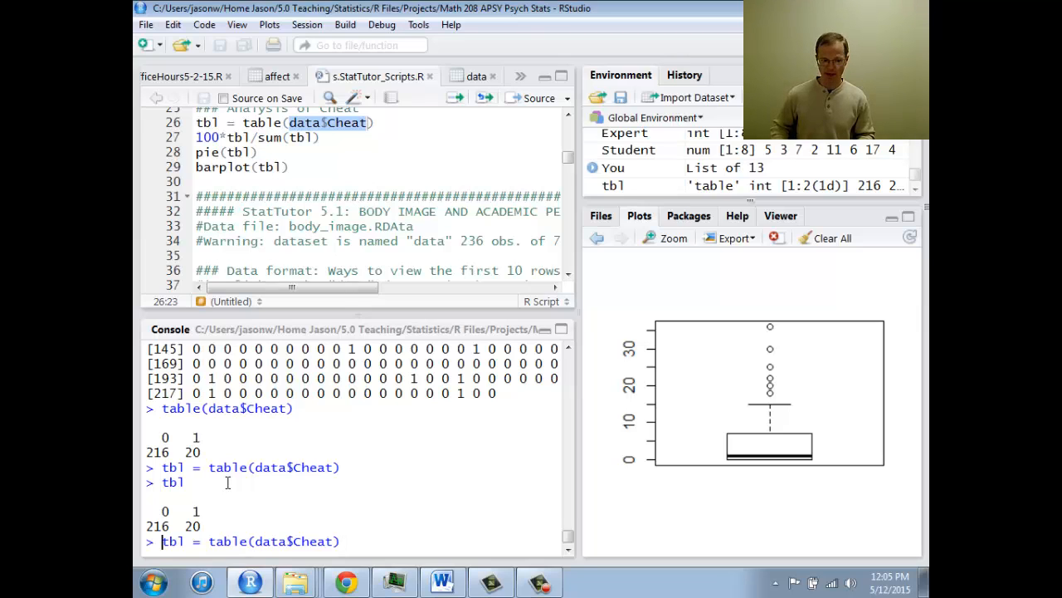
key("Delete")
key("Delete")
key("Delete")
type("Jason")
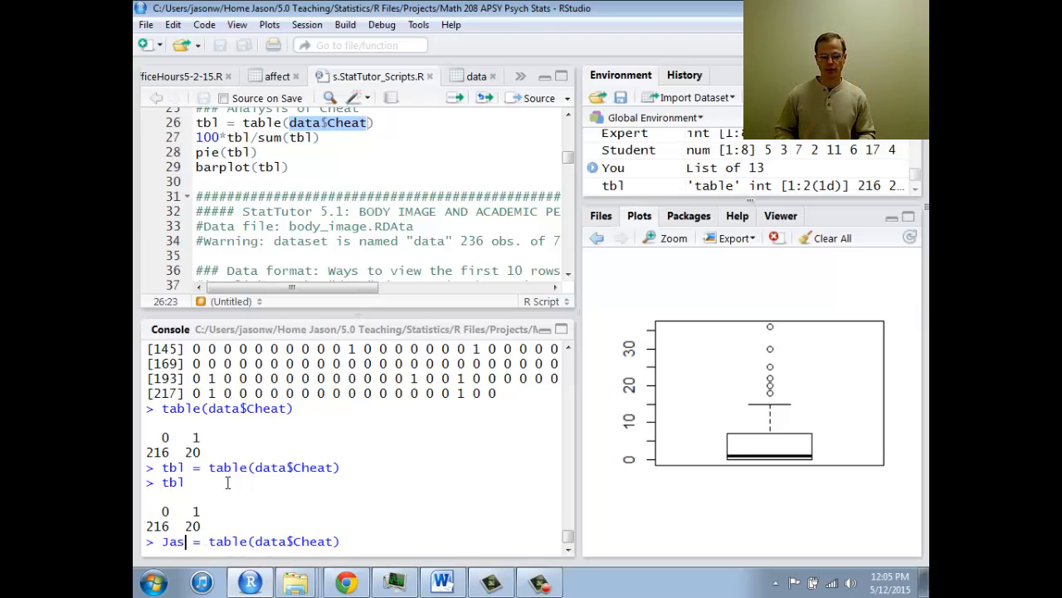
key("Return")
type("n")
key("Return")
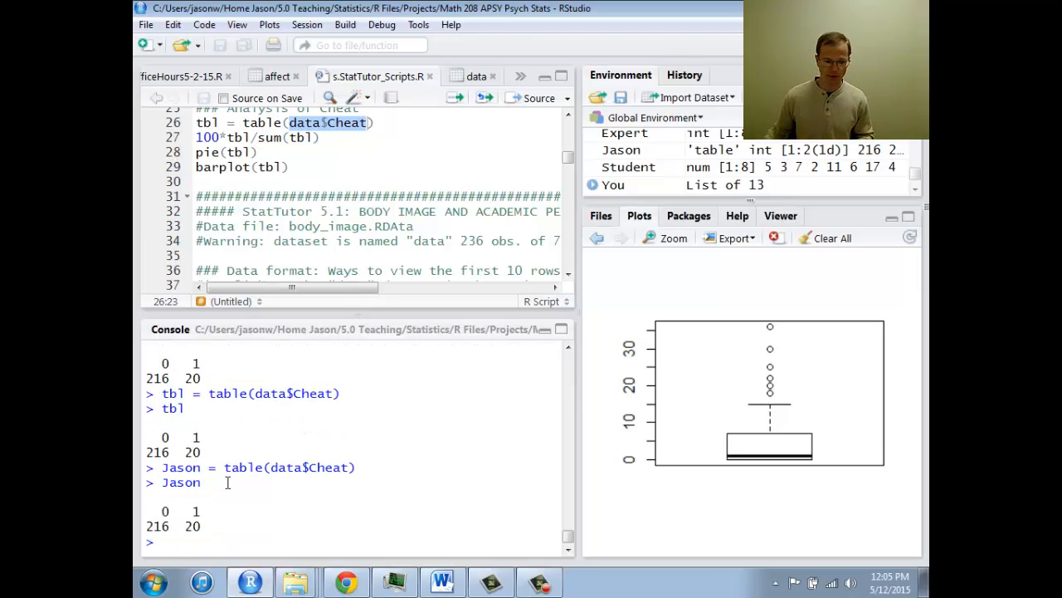
double_click(213, 468)
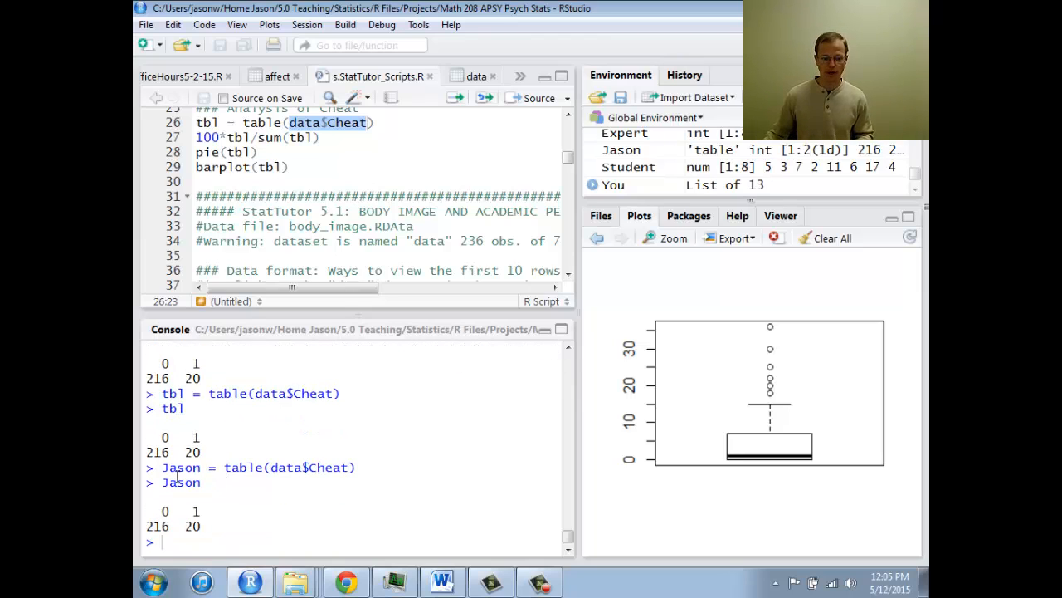
left_click_drag(161, 469, 202, 470)
left_click(228, 467)
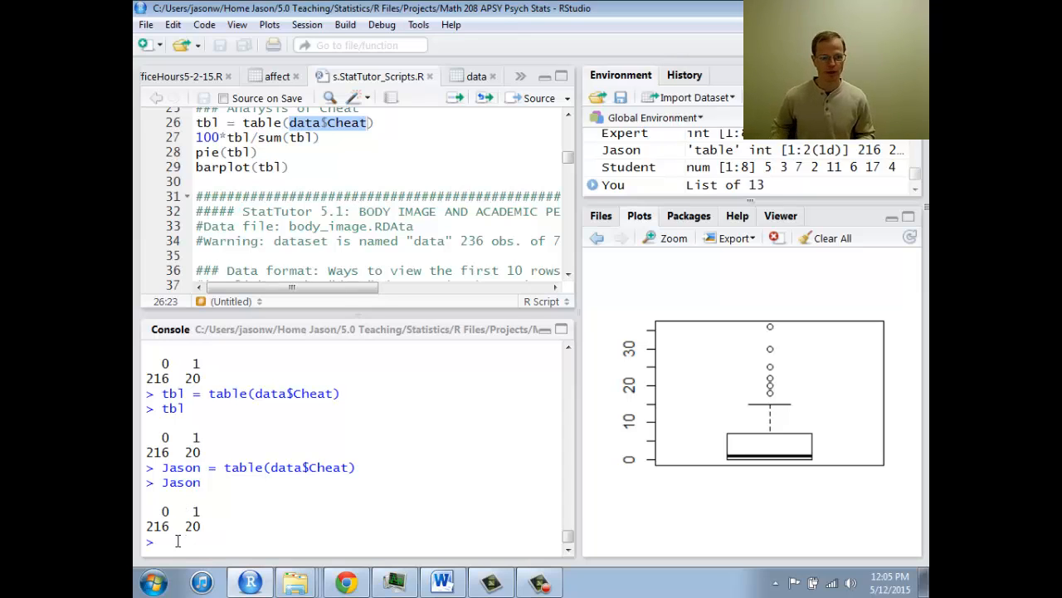
Compute the proportions of the Cheat categories by running tbl / sum(tbl).
key("Return")
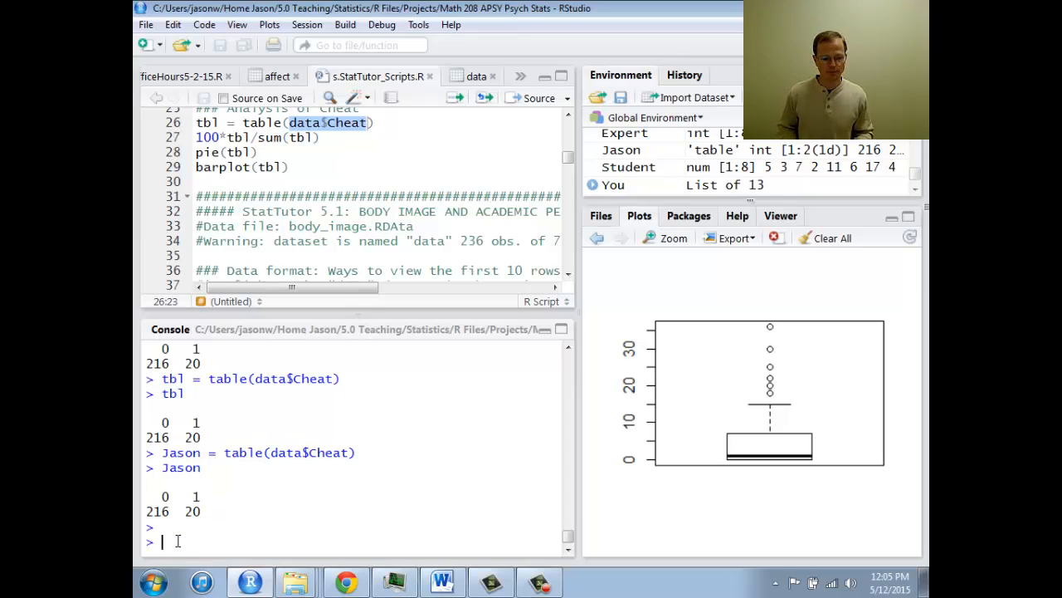
type("tbl")
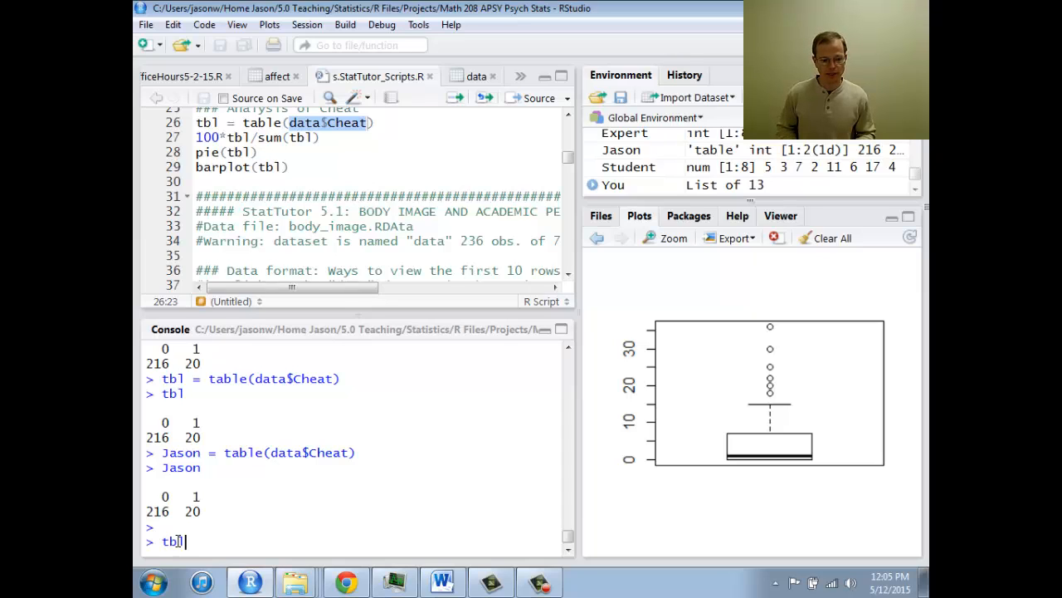
type(" / ")
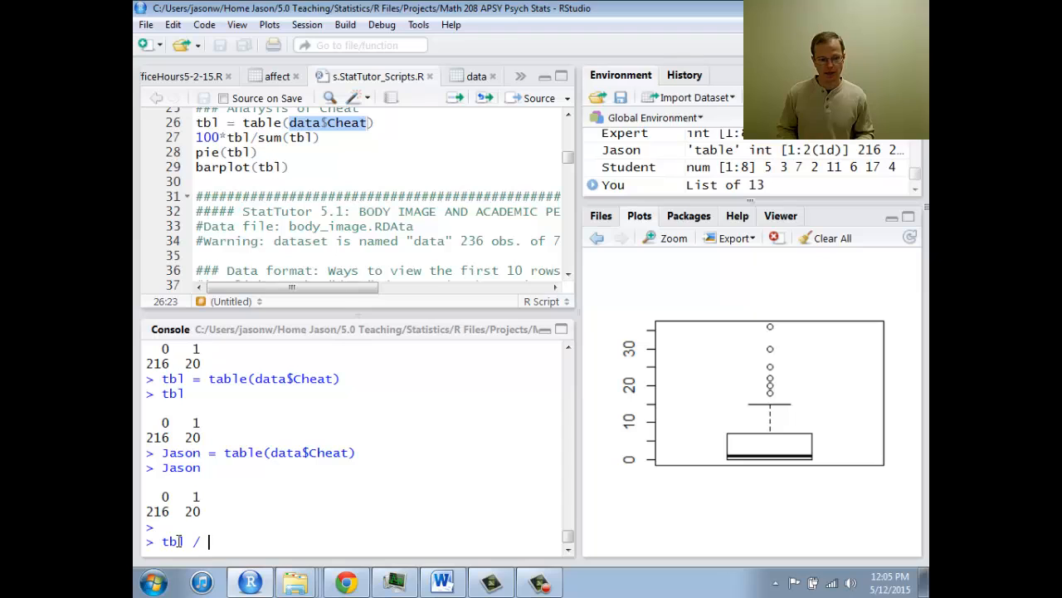
type("sum(tbl")
key("Return")
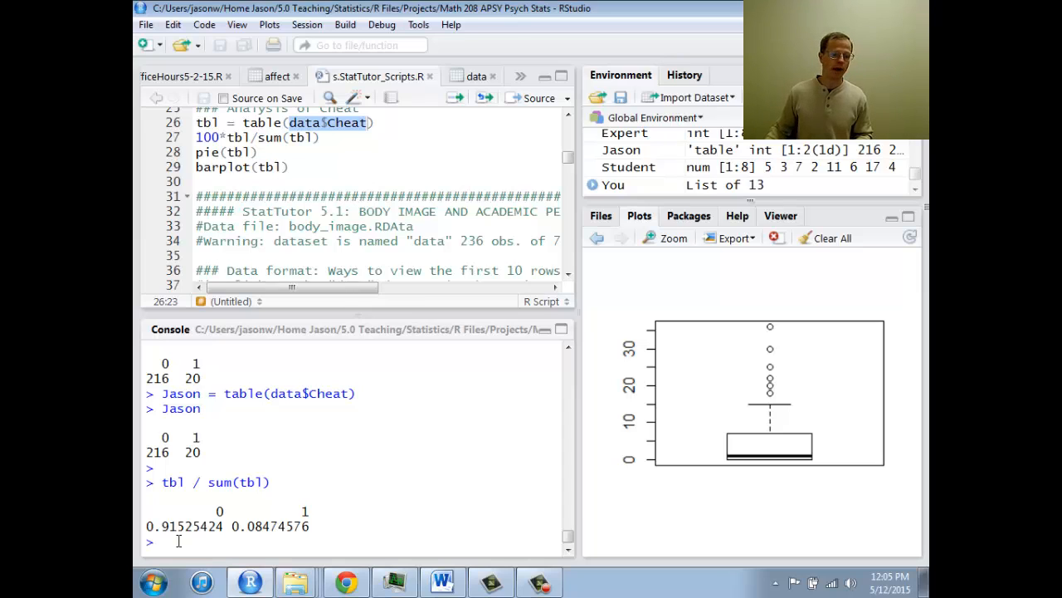
Compute the total count by running sum(tbl) and compare it with the Cheat counts and proportions.
type("sum(tbl)")
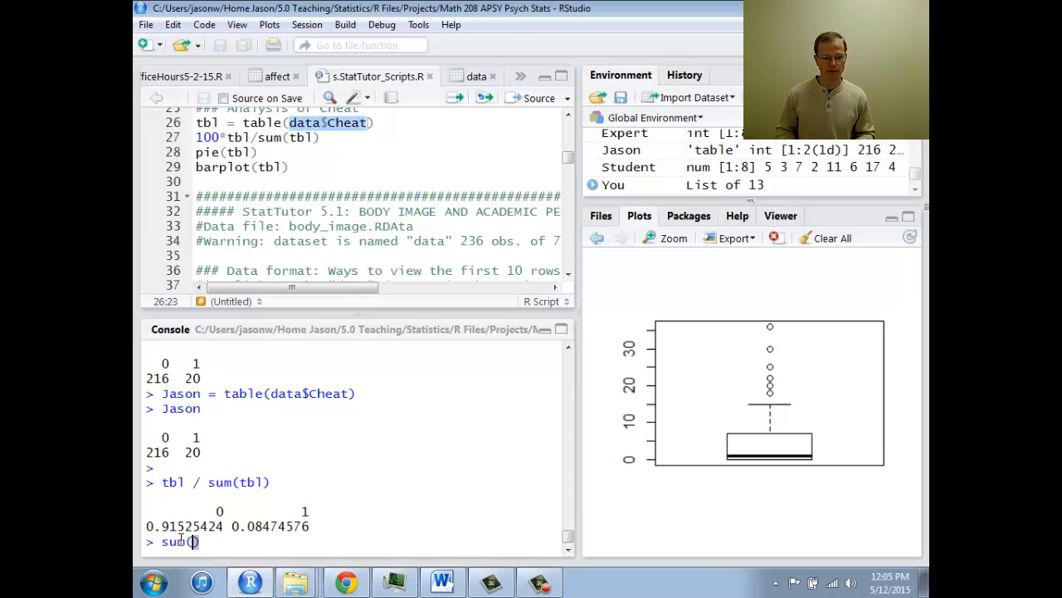
key("Return")
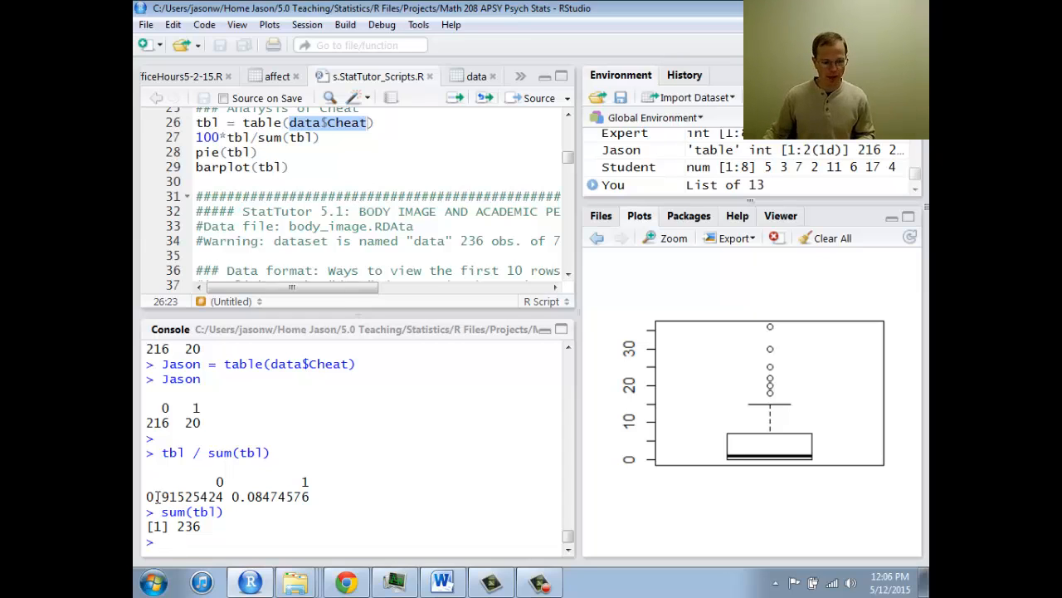
left_click_drag(146, 496, 311, 497)
left_click(234, 496)
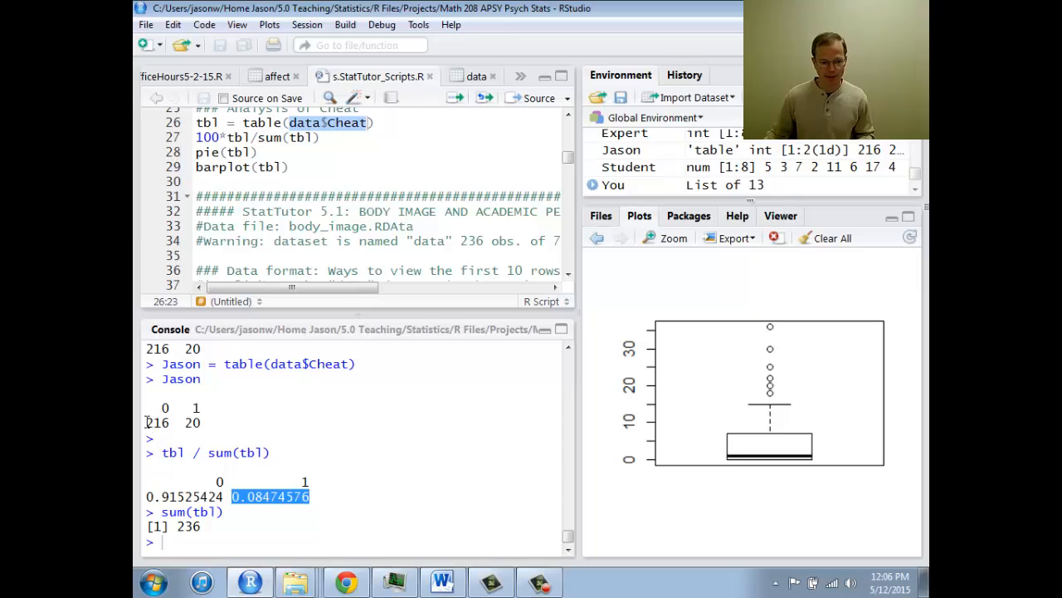
left_click_drag(146, 422, 204, 422)
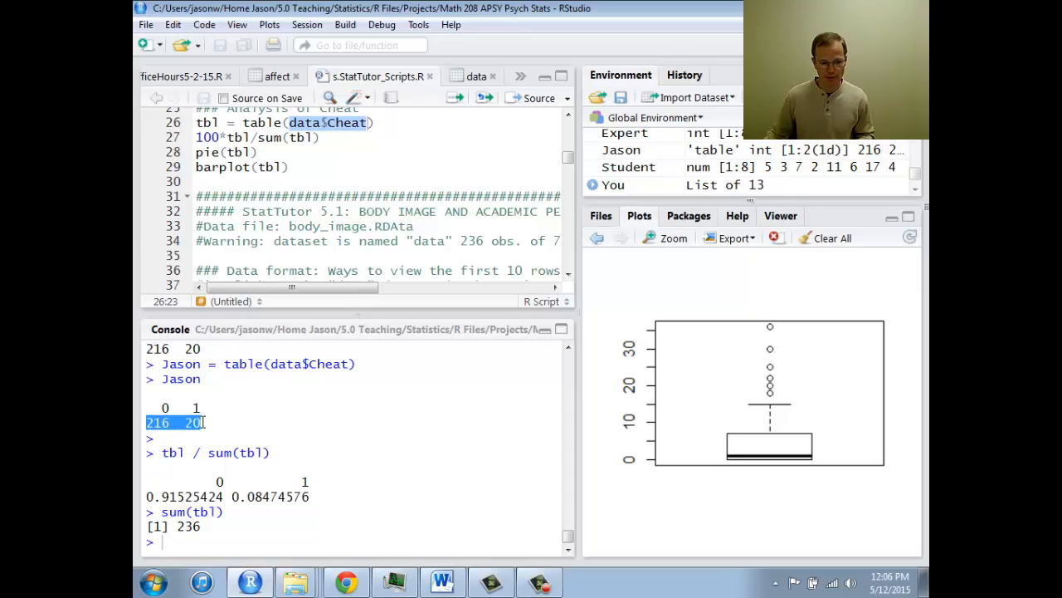
left_click(154, 425)
left_click_drag(177, 526, 202, 528)
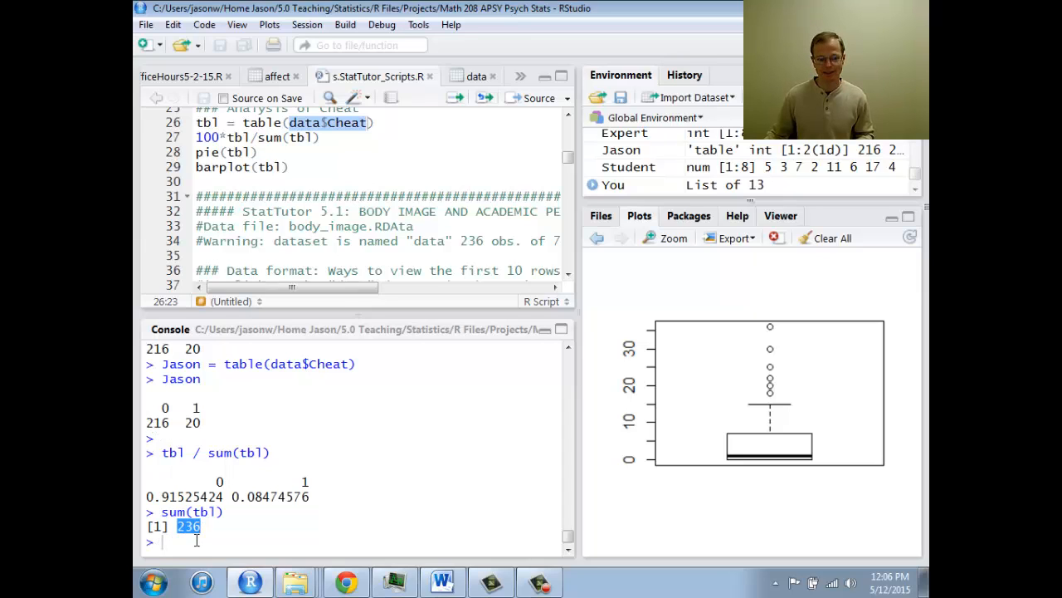
Convert the Cheat proportions to percentages by running 100*tbl / sum(tbl) and review the output.
left_click(186, 541)
key("Up")
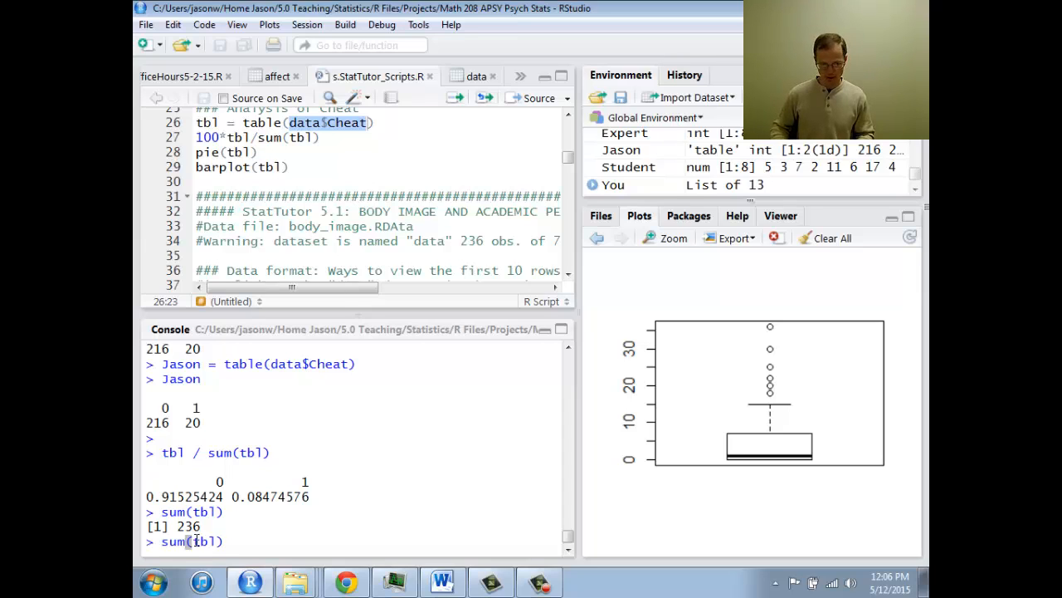
key("Up")
key("Home")
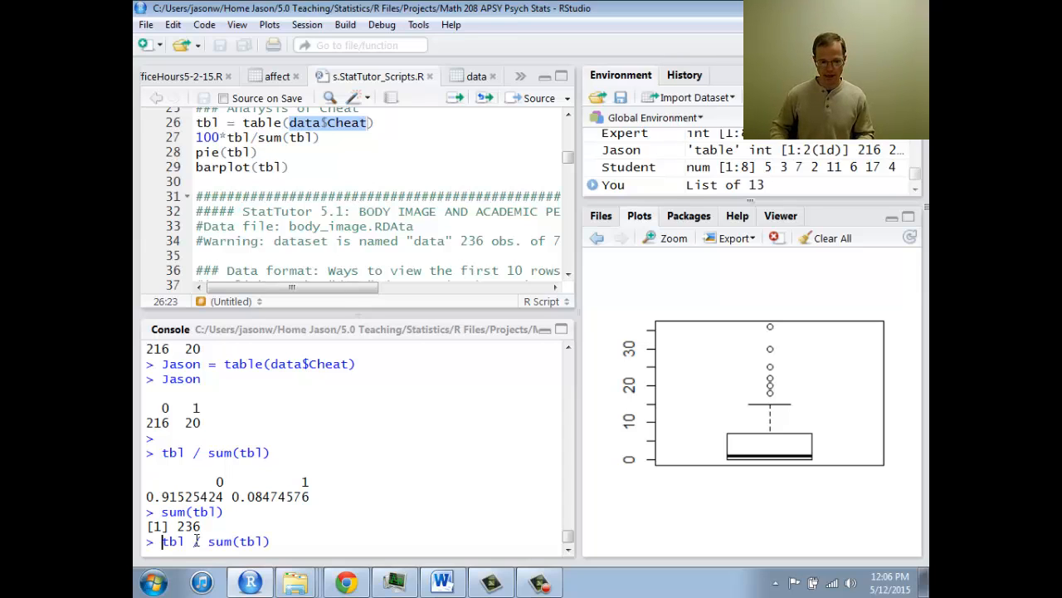
type("100")
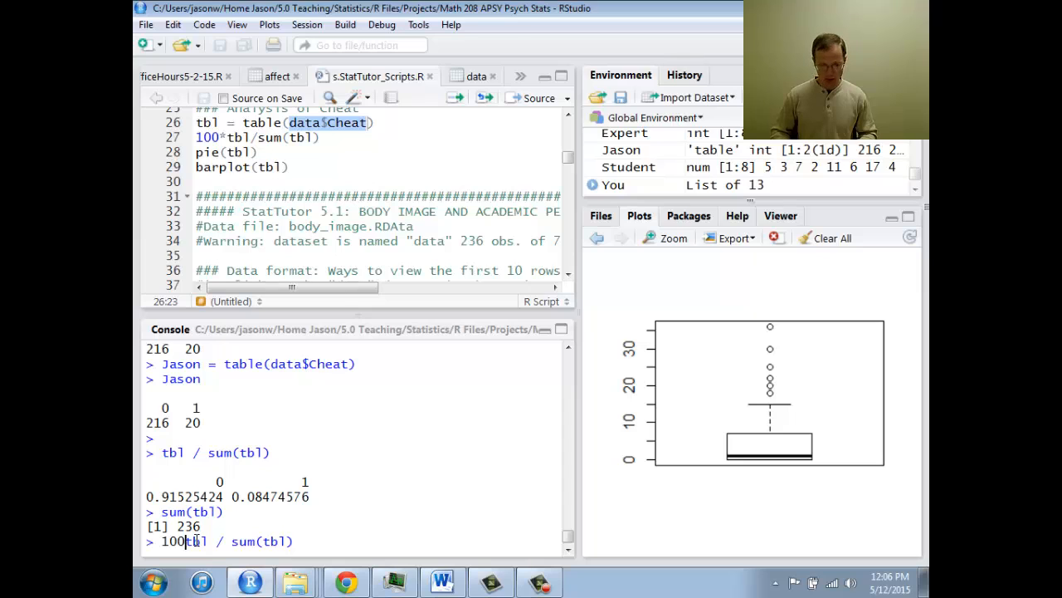
type("*")
key("Return")
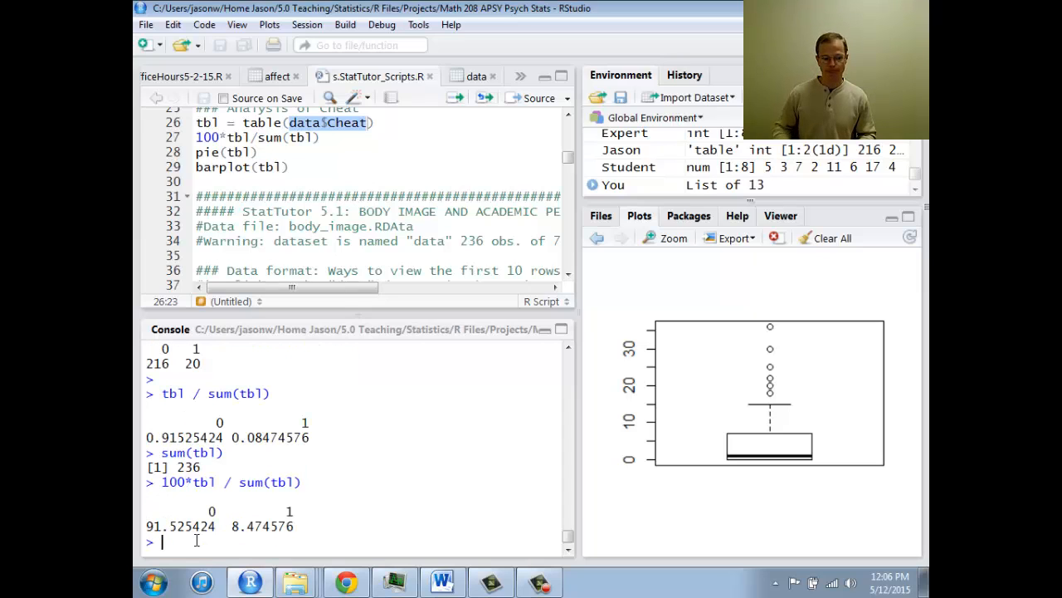
left_click_drag(147, 526, 290, 526)
left_click(293, 527)
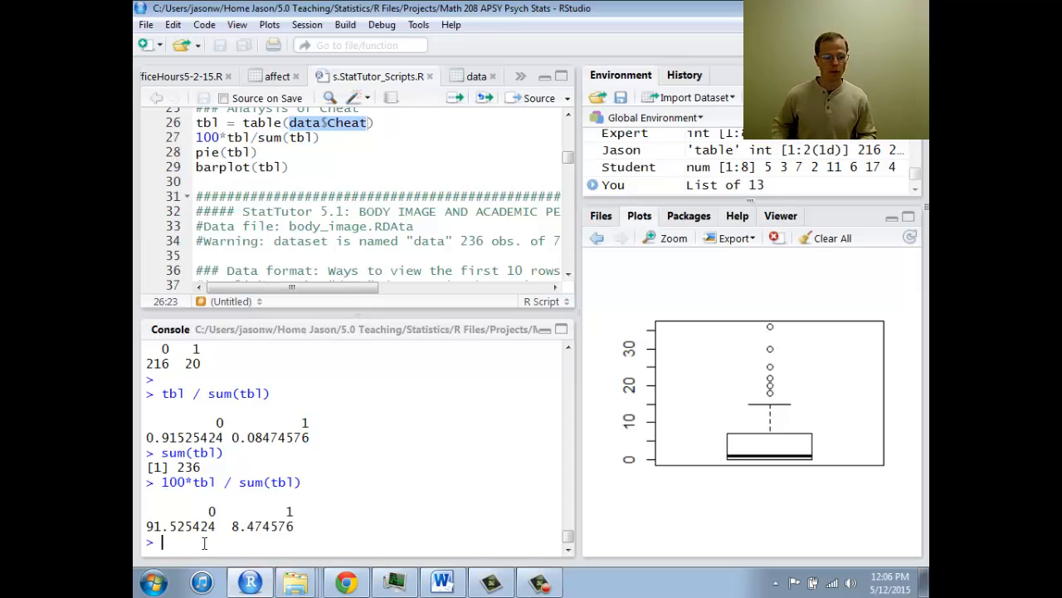
Try to draw a pie chart directly from the raw Cheat values by running pie(data$Cheat).
key("Return")
key("Return")
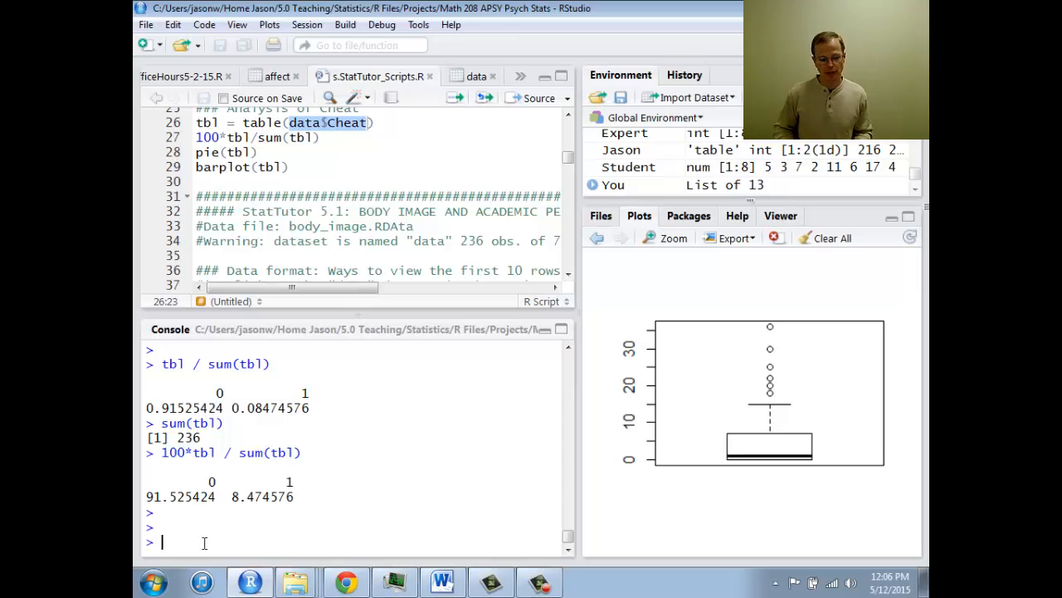
type("p")
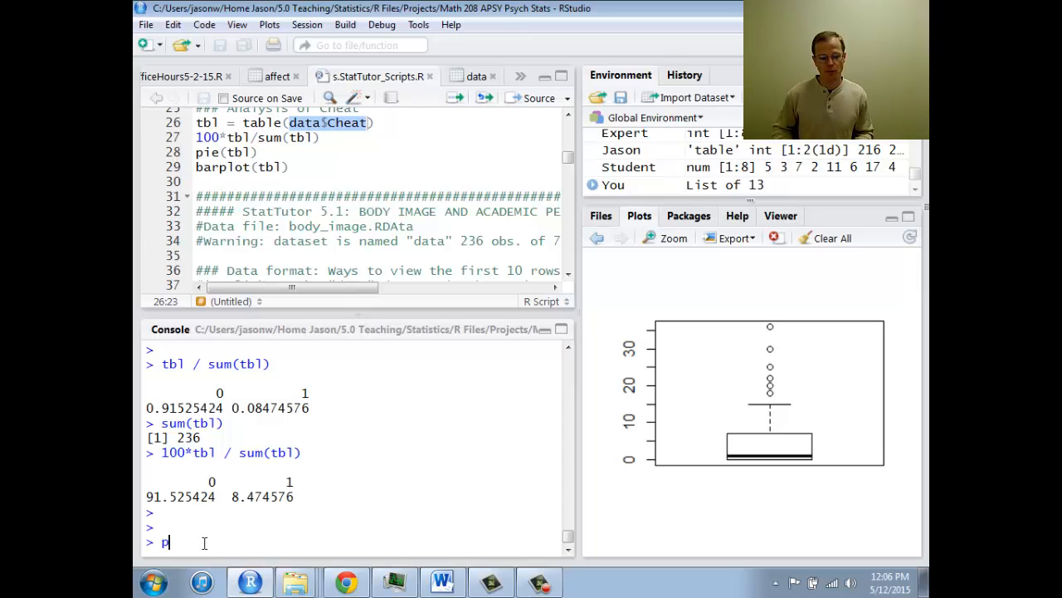
type("ie(")
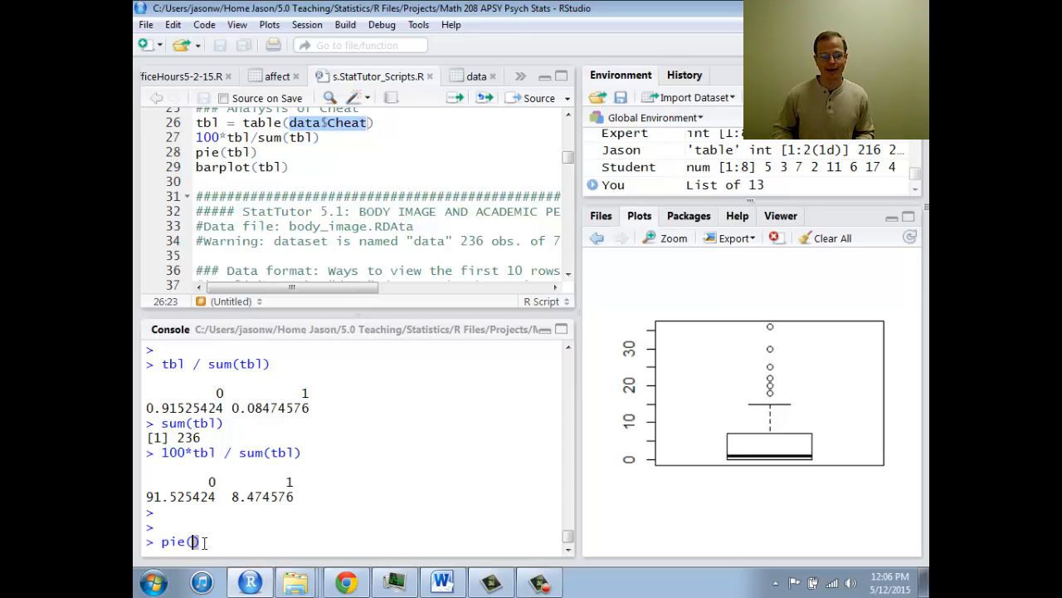
type("data")
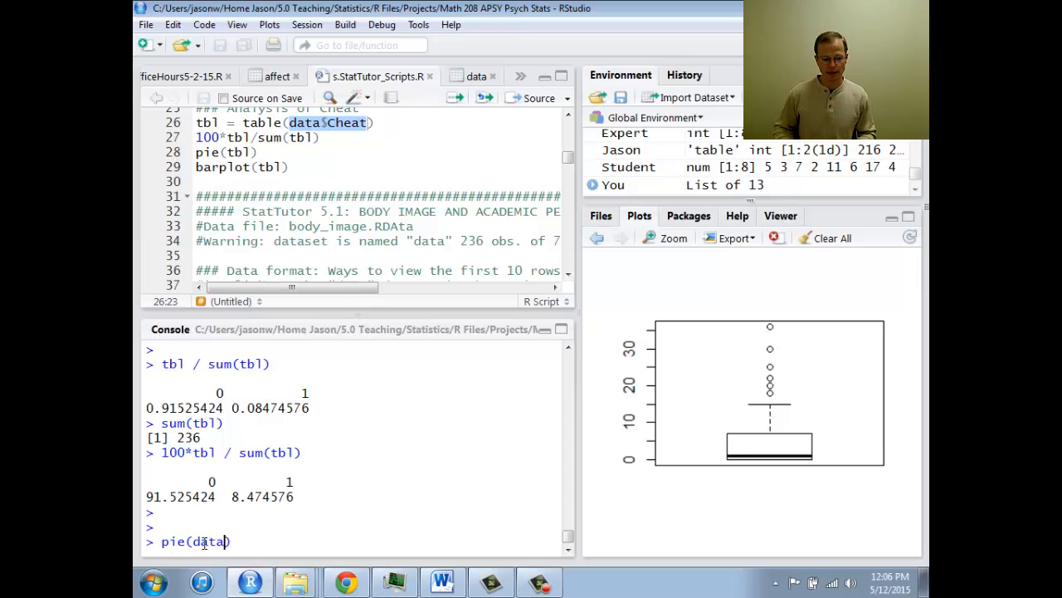
type("$Cheat")
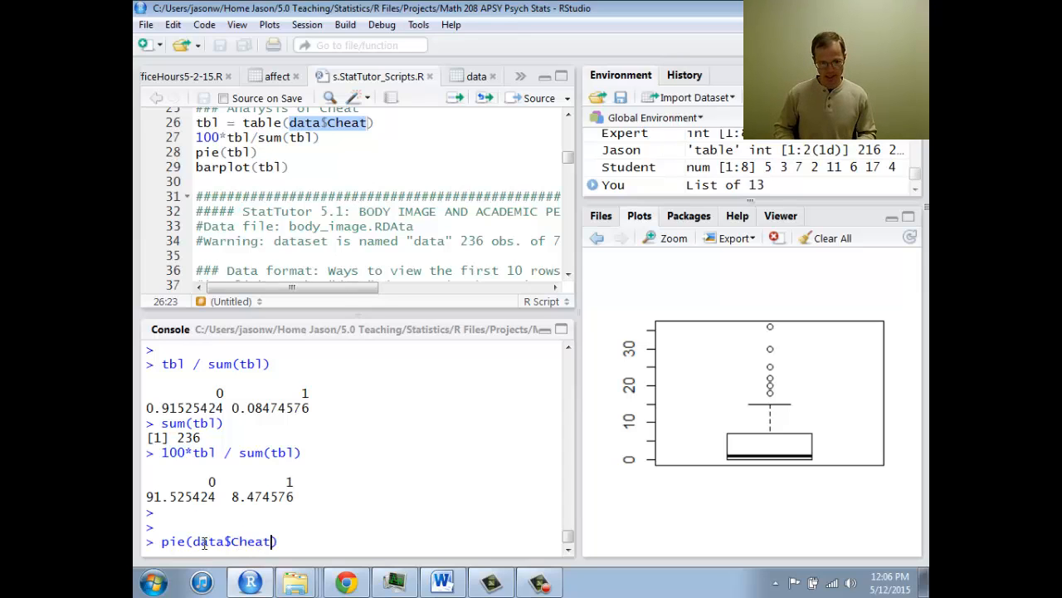
key("Return")
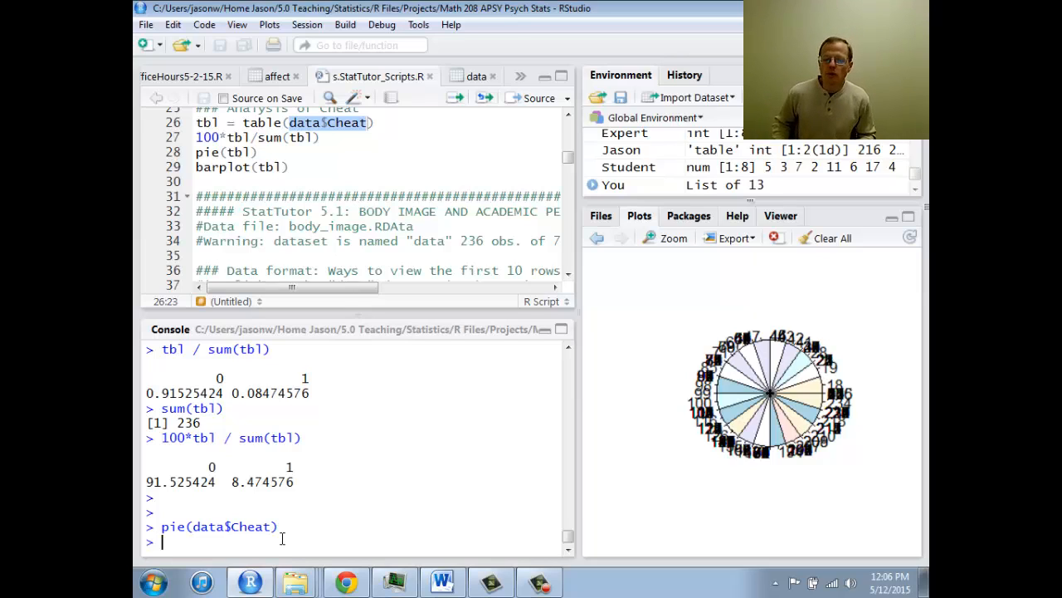
Draw a pie chart from the stored Cheat table by running pie(tbl).
key("Up")
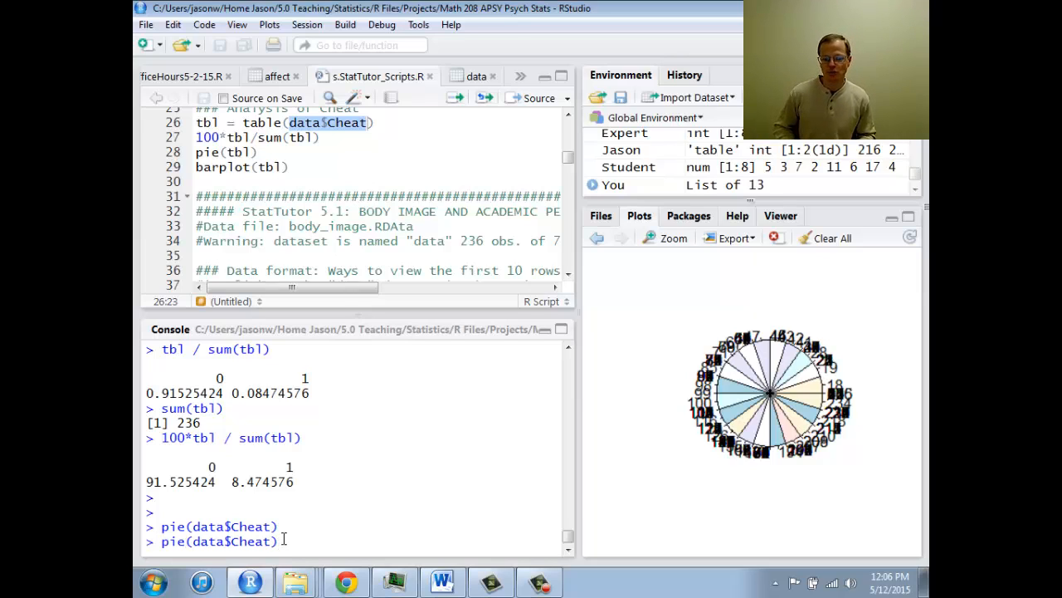
key("Left")
key("BackSpace")
key("BackSpace")
key("BackSpace")
key("BackSpace")
key("BackSpace")
key("BackSpace")
key("BackSpace")
key("BackSpace")
key("BackSpace")
key("BackSpace")
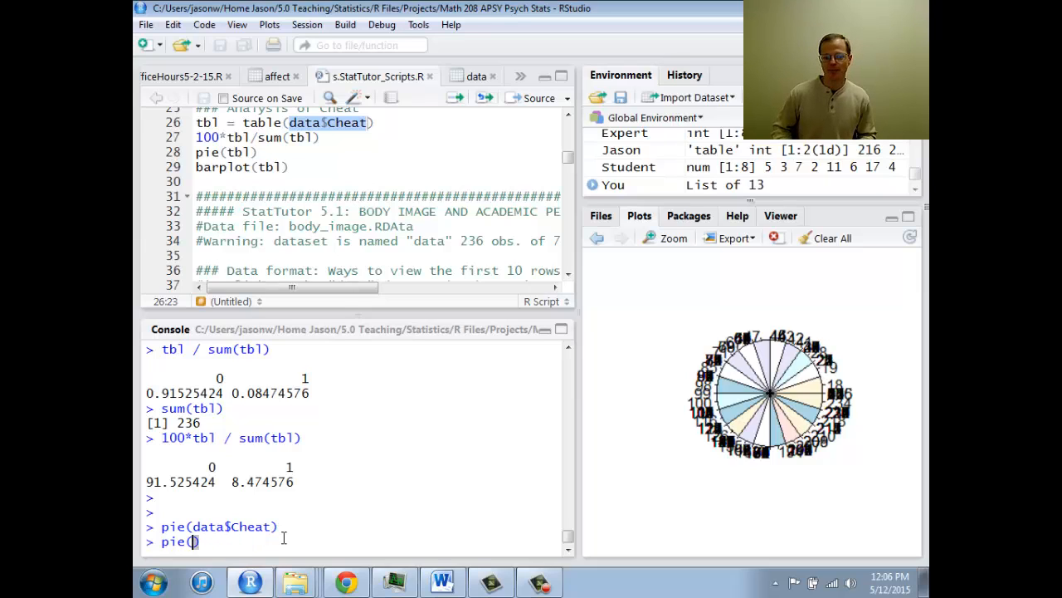
type("tbl")
key("Return")
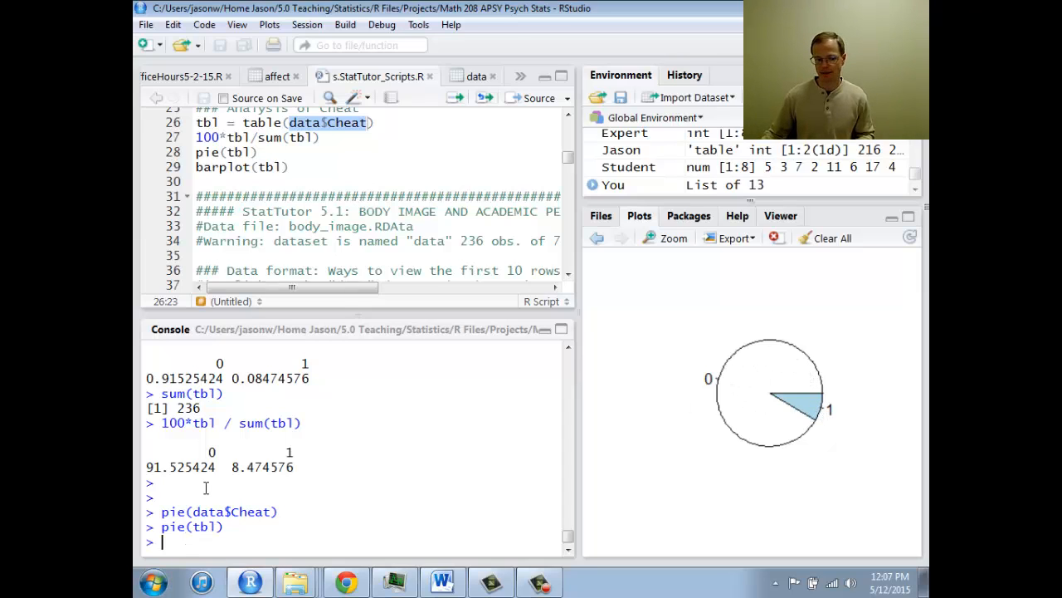
Redraw the pie chart of the Cheat table with a title by running pie(tbl, main = 'Cheat').
key("Up")
key("Right")
key("Right")
key("Right")
type(", mai")
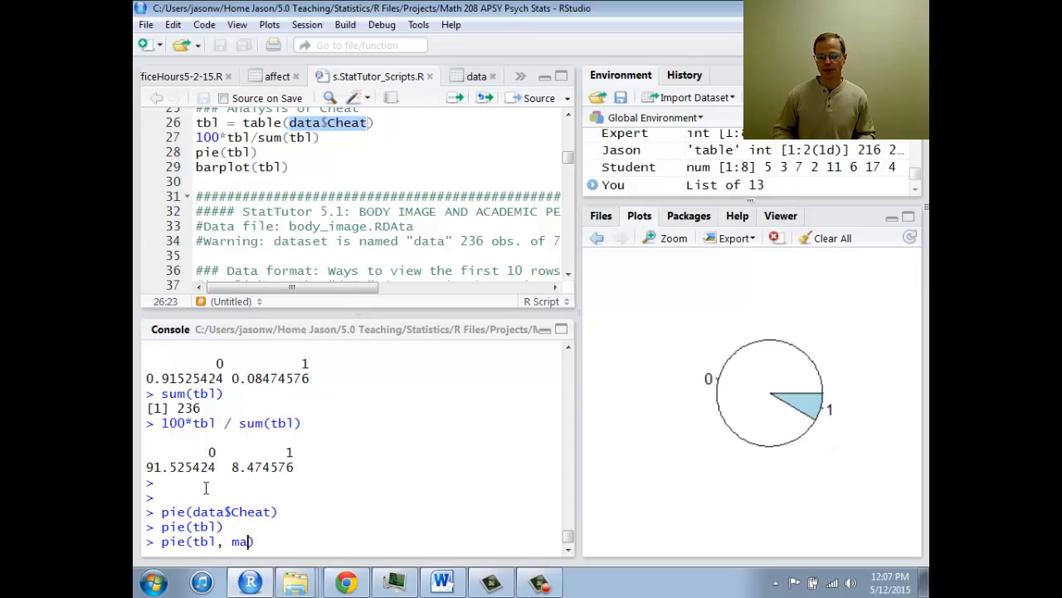
type("n = '")
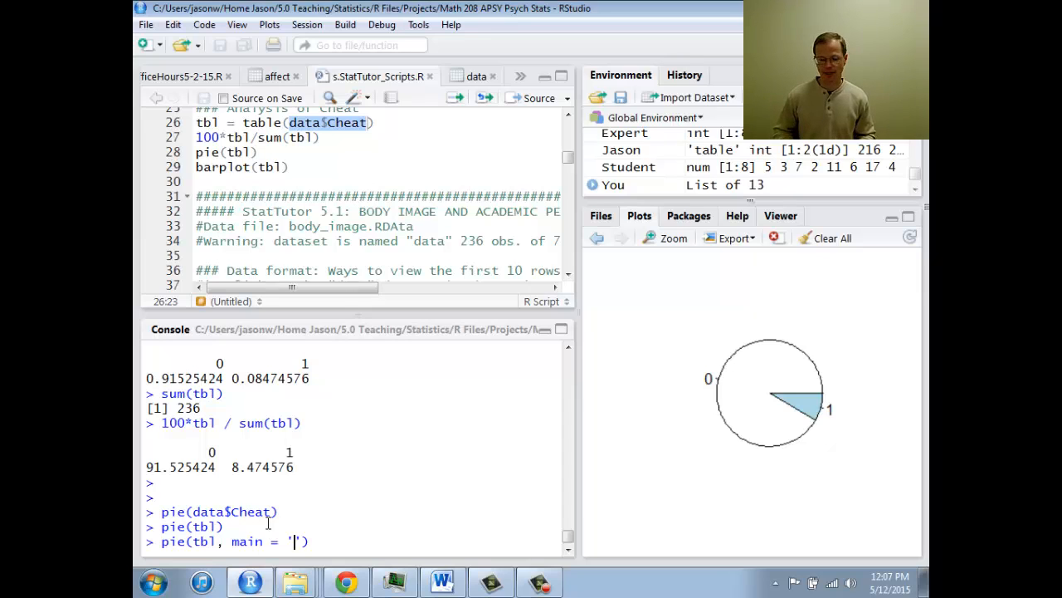
type("Cheat")
key("Return")
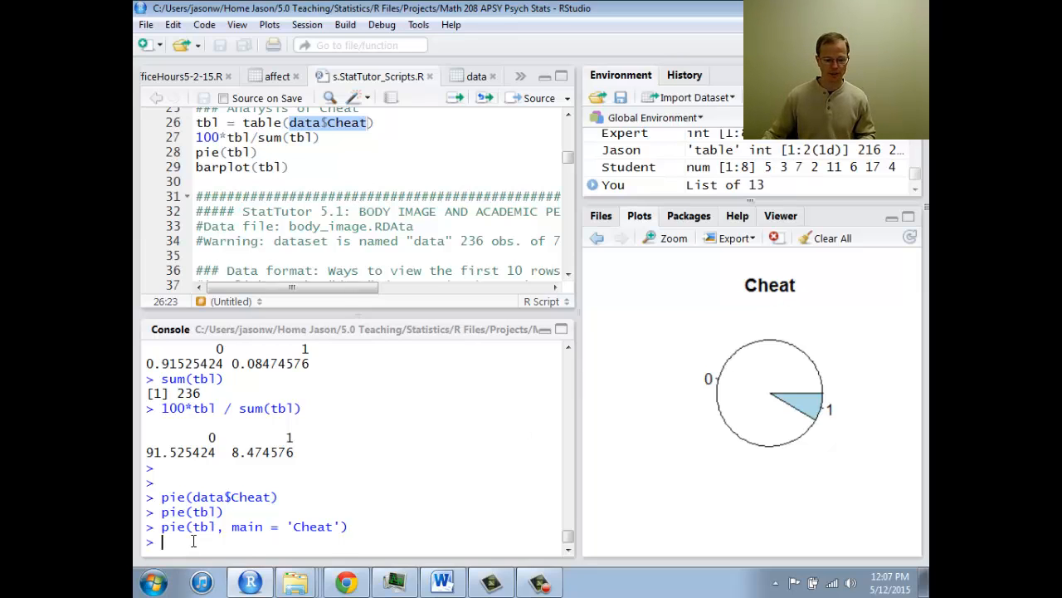
Draw a titled bar plot of the Cheat table by changing the previous command to barplot(tbl, main = 'Cheat') and running it.
key("Up")
key("Home")
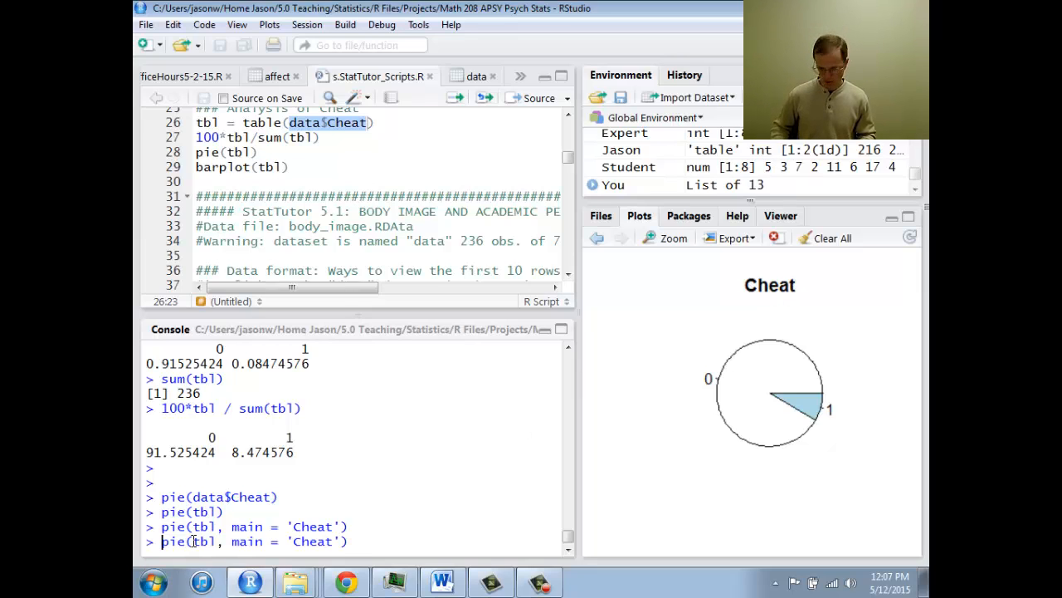
key("Delete")
key("Delete")
key("Delete")
type("barplo")
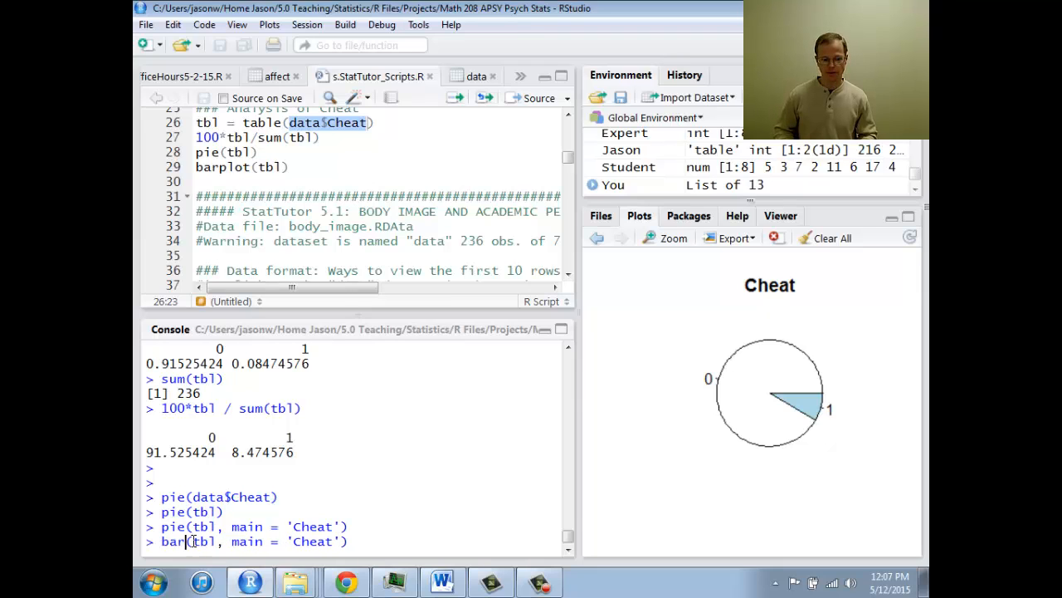
type("t")
key("Return")
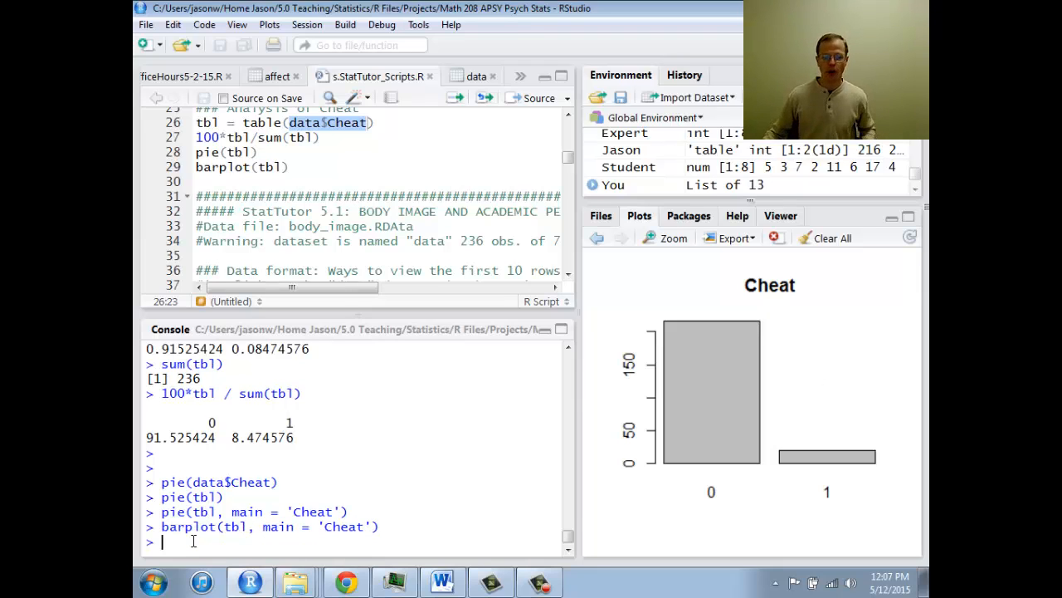
Review the tbl argument in the executed barplot command and compare it with the earlier pie(data$Cheat) command.
left_click_drag(161, 526, 249, 526)
left_click(217, 526)
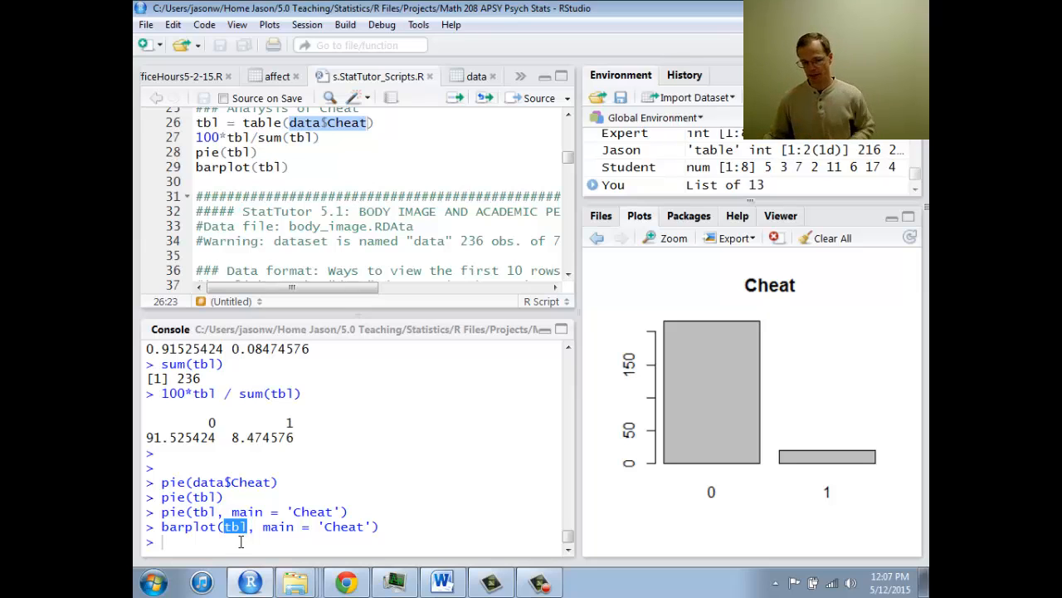
left_click(241, 543)
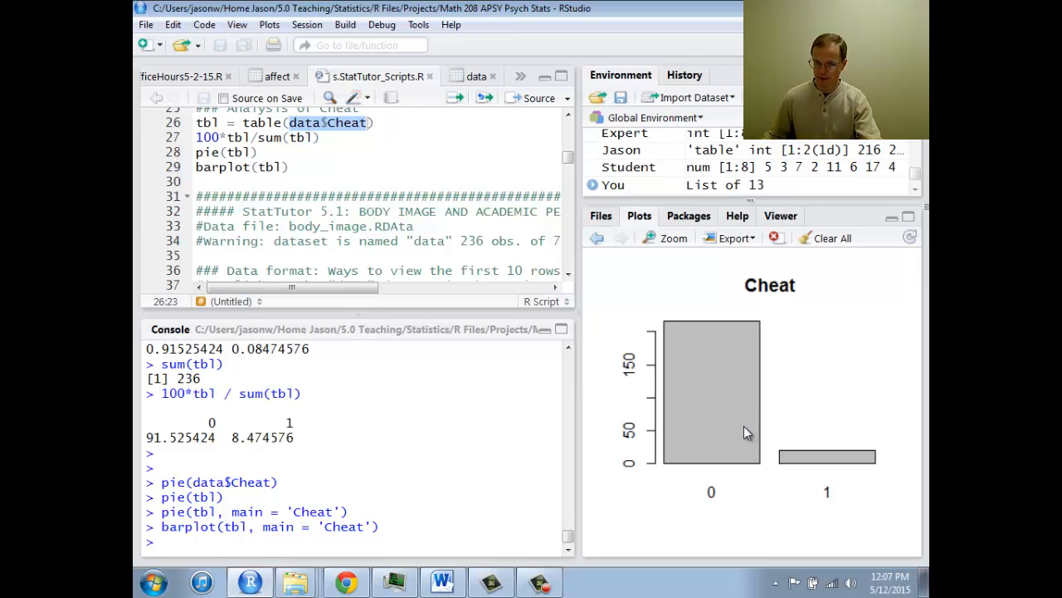
left_click_drag(162, 482, 300, 485)
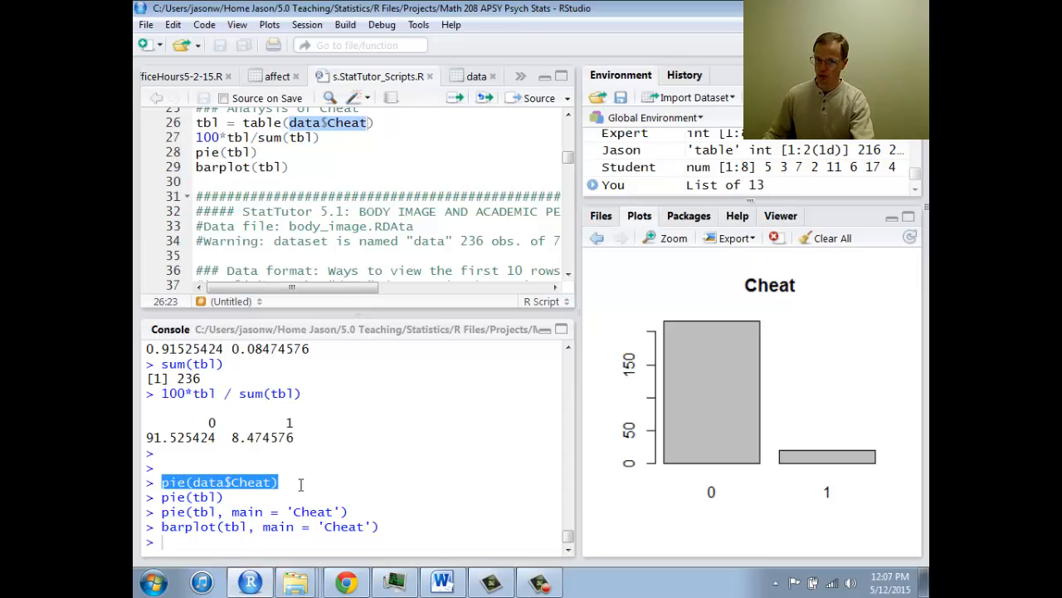